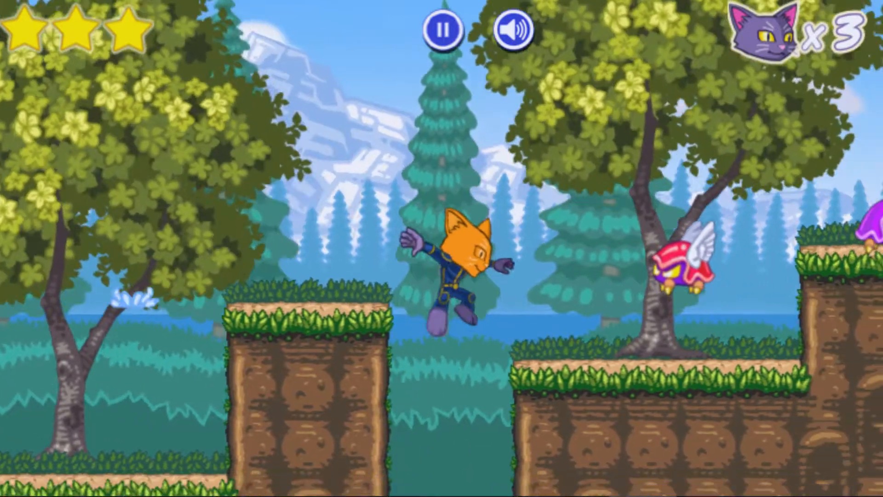
Step: Play the wilderness level, moving over the ledges and swimming through the water-filled cave
key("Left")
key("space")
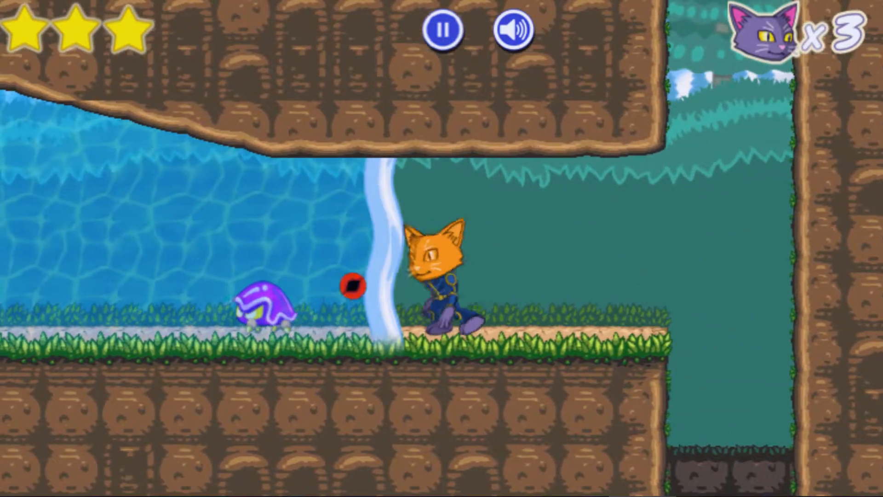
key("Left")
key("Up")
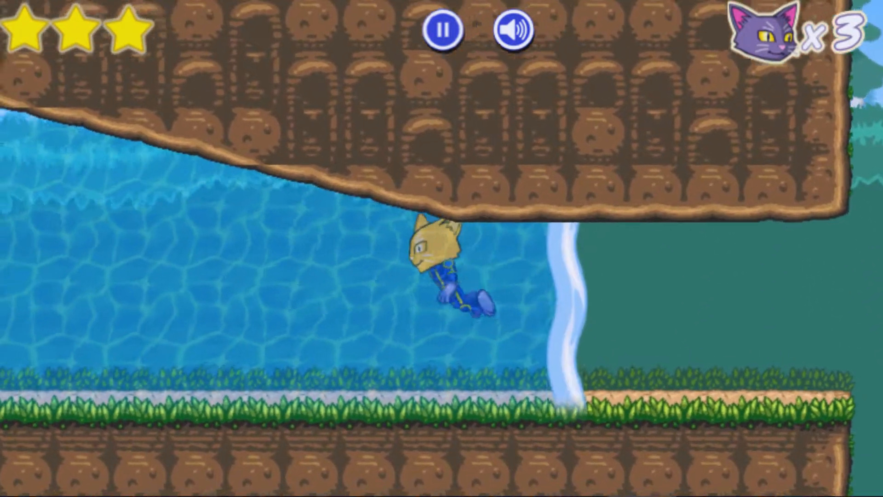
key("Right")
key("Up")
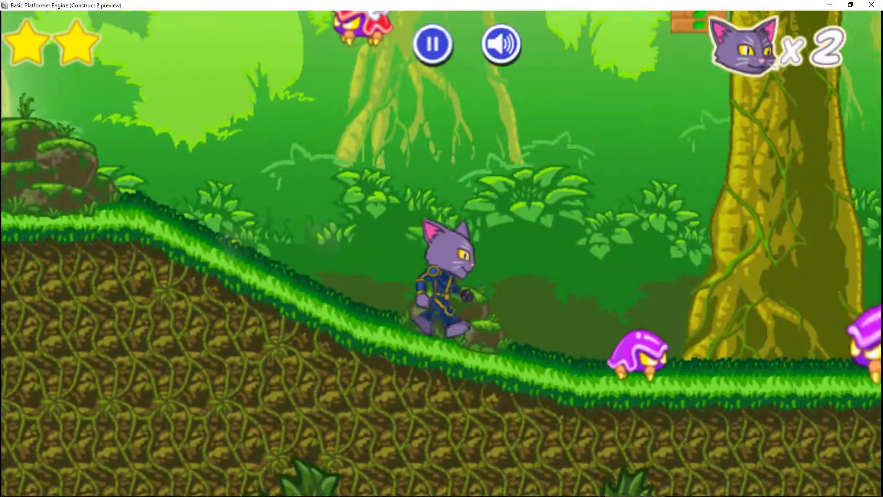
Step: Playtest the jungle level, running down the slope and jumping over or onto the walking and flying enemies
key("Right")
key("Up")
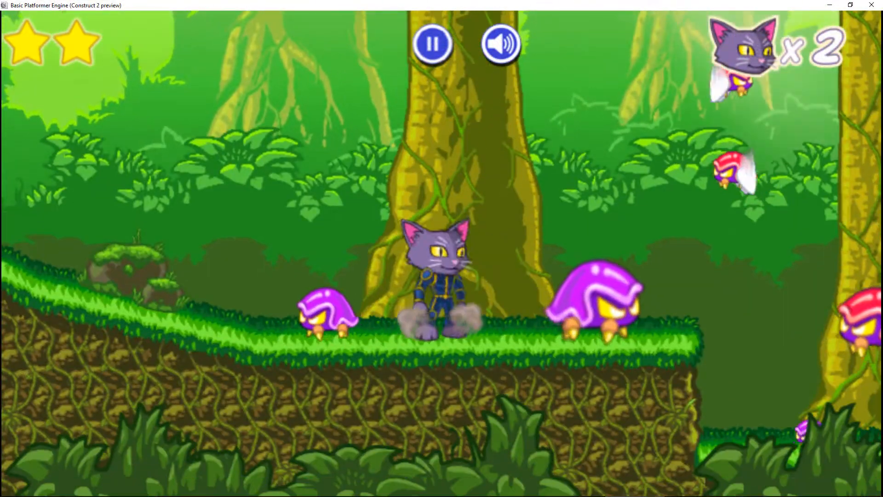
key("Up")
key("Right")
key("Right")
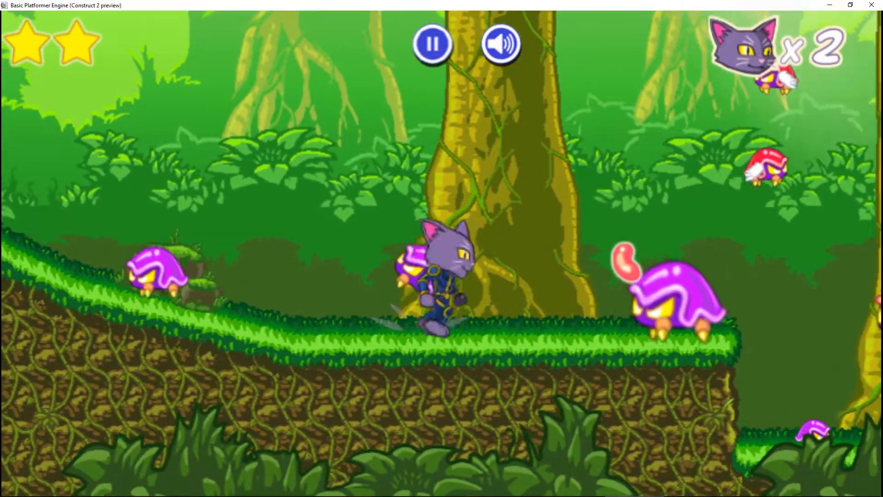
key("Up")
key("Up")
key("Right")
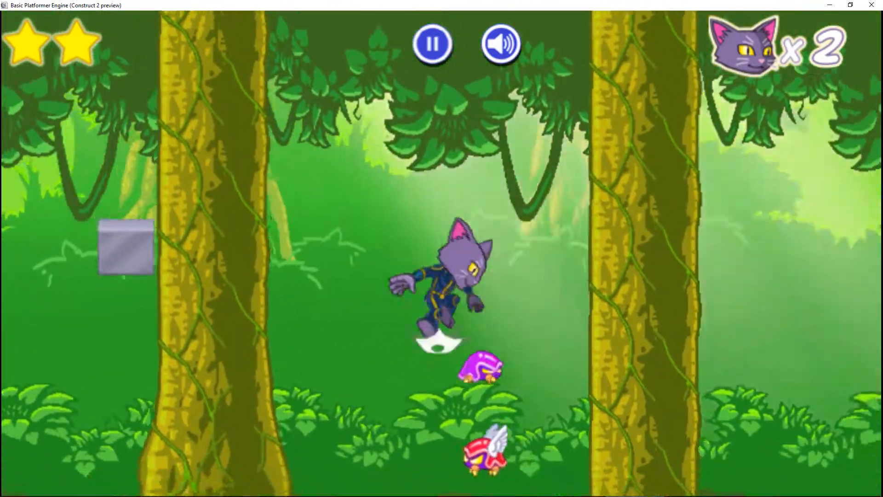
key("Right")
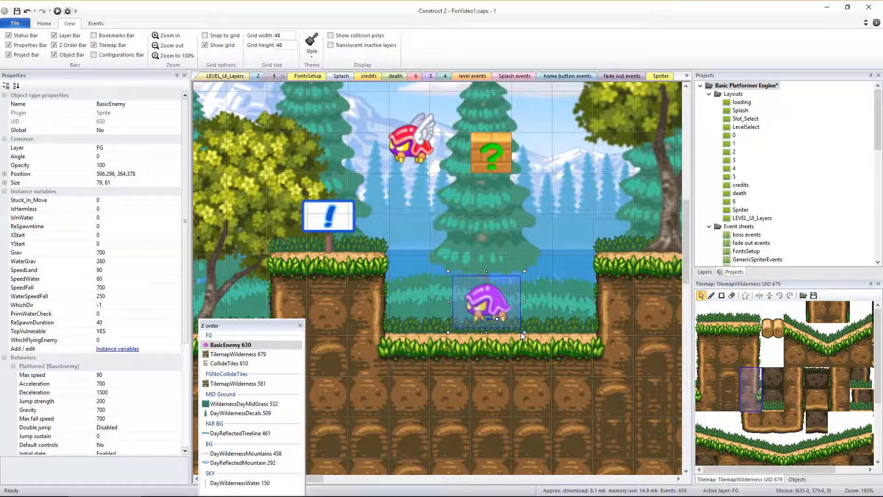
Step: Enlarge the basic enemy in the pit to about 102 × 79 and shrink the flying enemy to about 39 × 51
left_click_drag(525, 332, 544, 346)
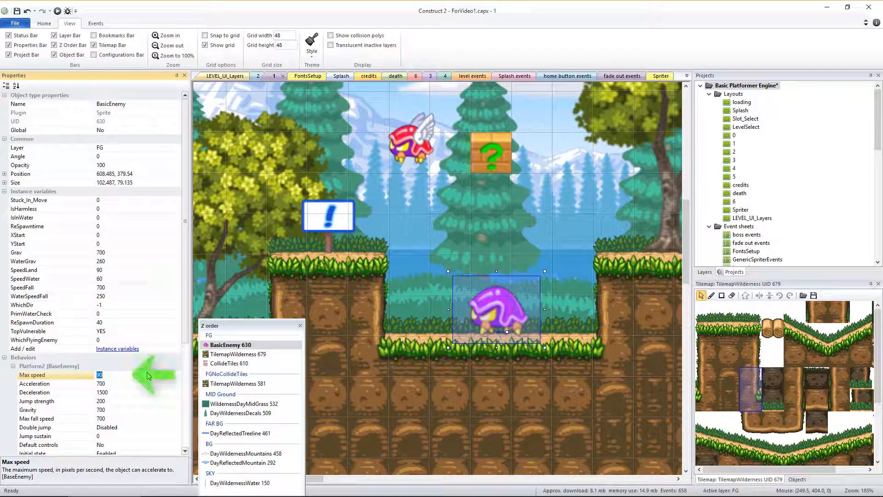
left_click(416, 169)
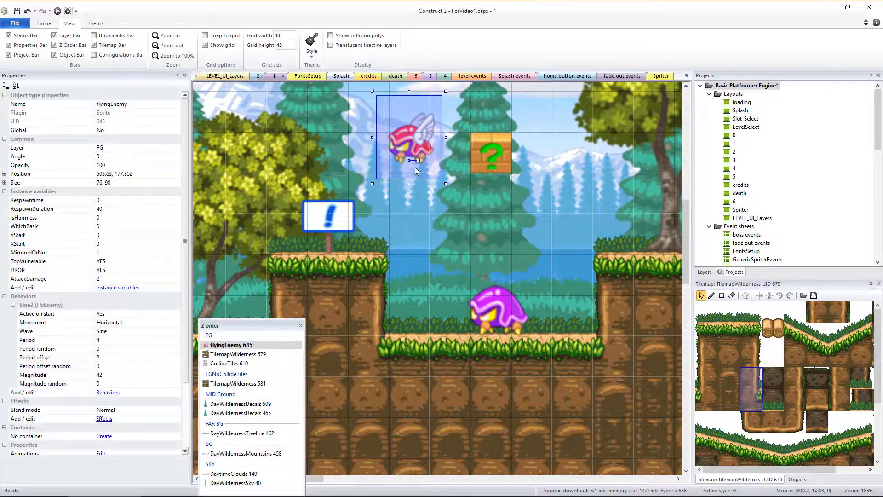
left_click_drag(446, 184, 416, 159)
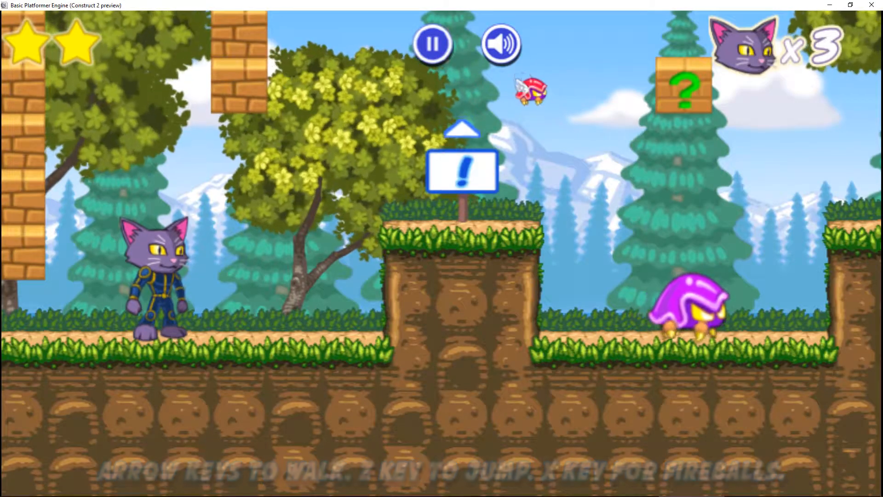
Step: Playtest the resized enemies, jumping from the sign ledge onto the small flying enemy and the question block
key("Right")
key("Up")
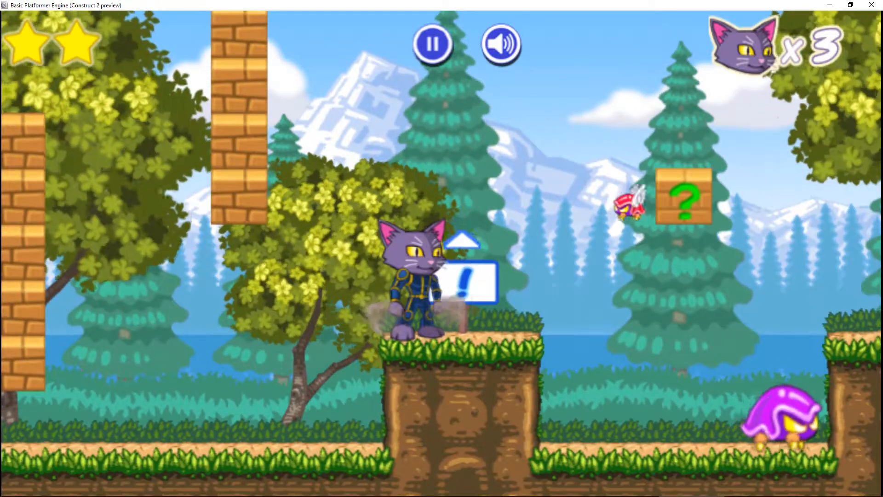
key("Up")
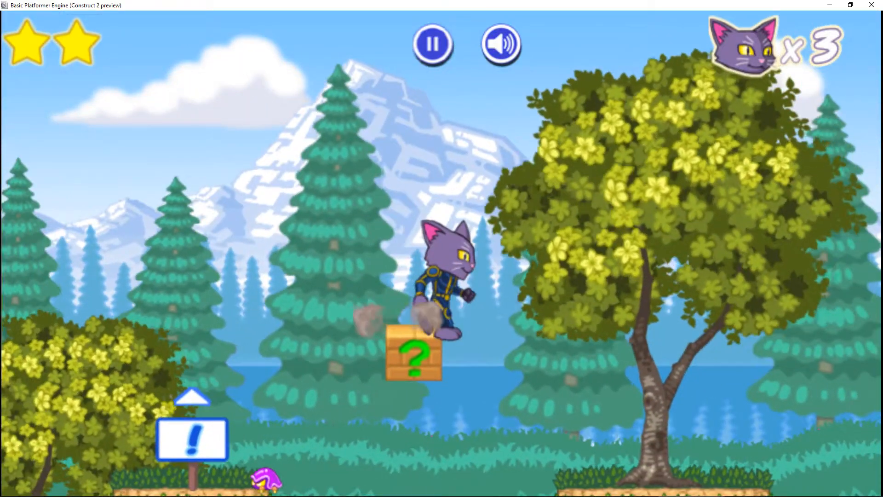
key("Left")
key("Up")
key("Left")
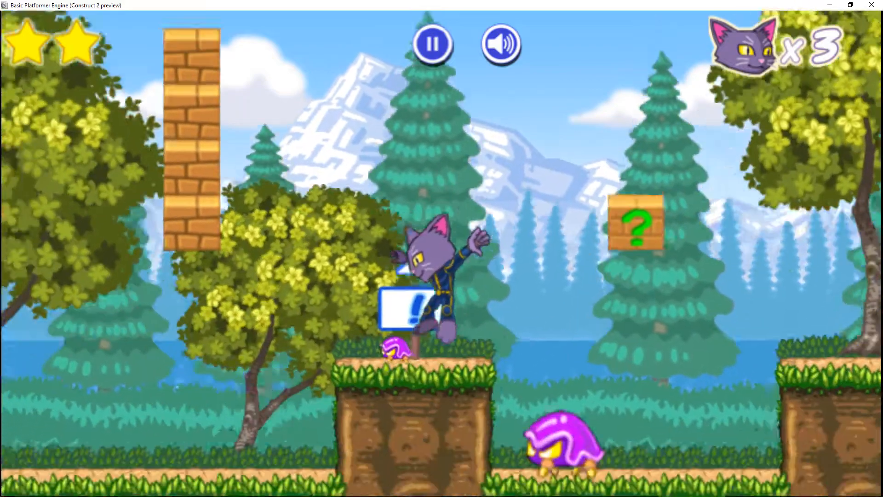
key("Right")
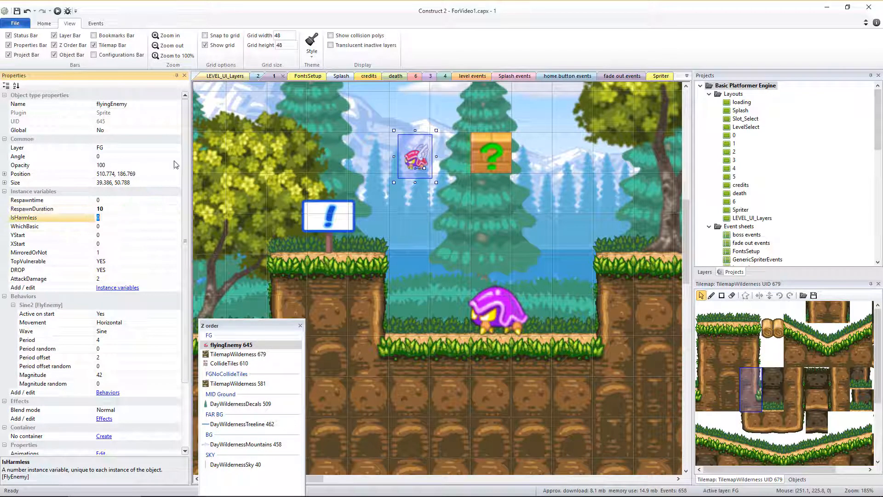
Step: Run the layout and stay around the sign ledge to test the flying enemy's shortened respawn duration
left_click(57, 10)
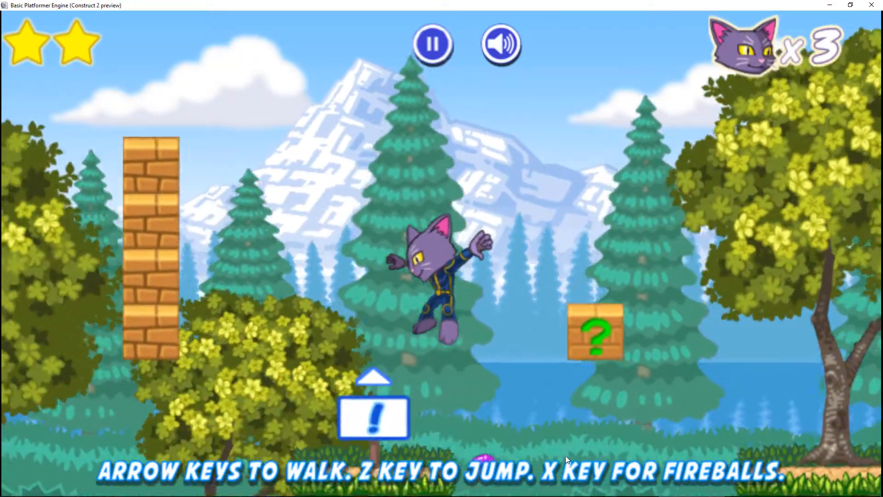
key("Left")
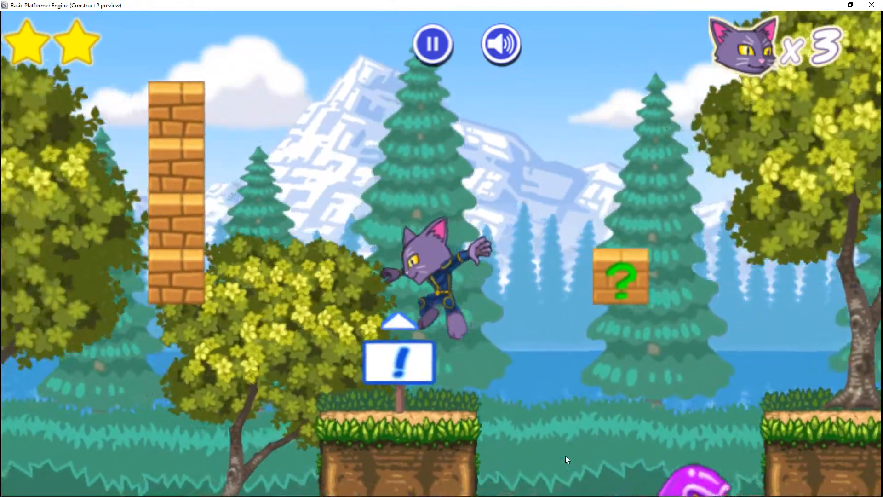
key("Right")
key("Left")
key("Right")
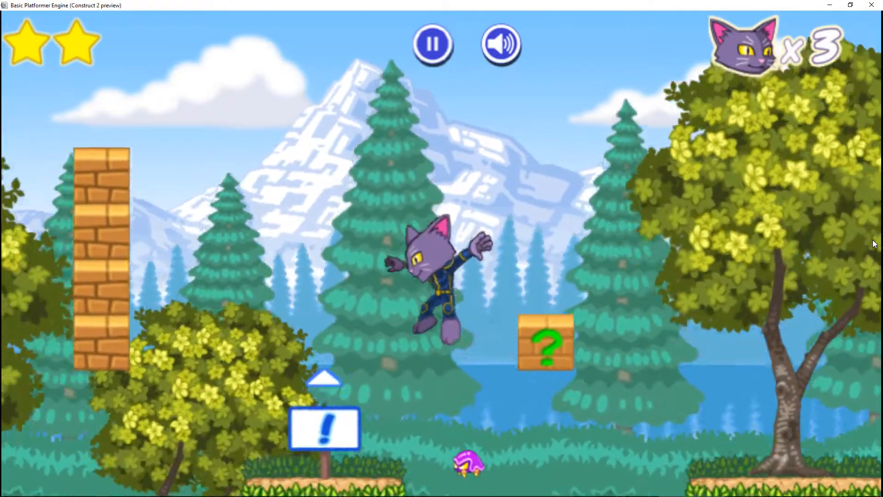
key("Left")
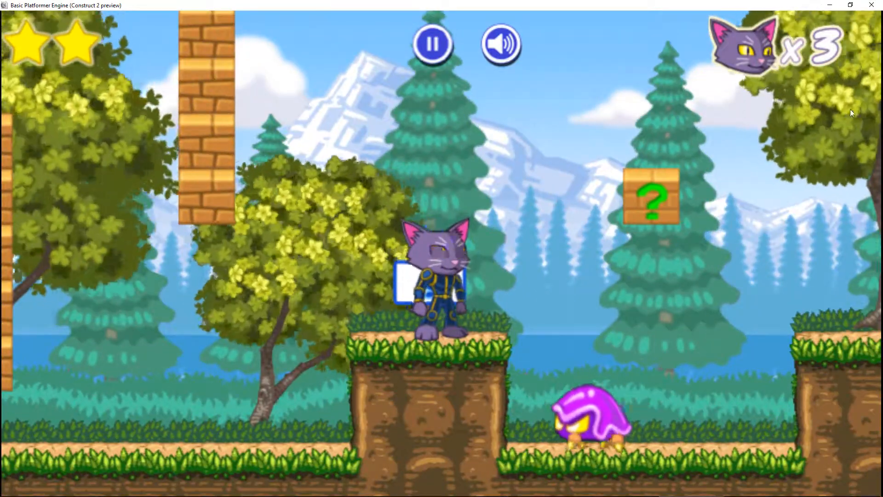
Step: Select the flying enemy in the layout and test how it behaves when attacked near the question block
left_click(418, 180)
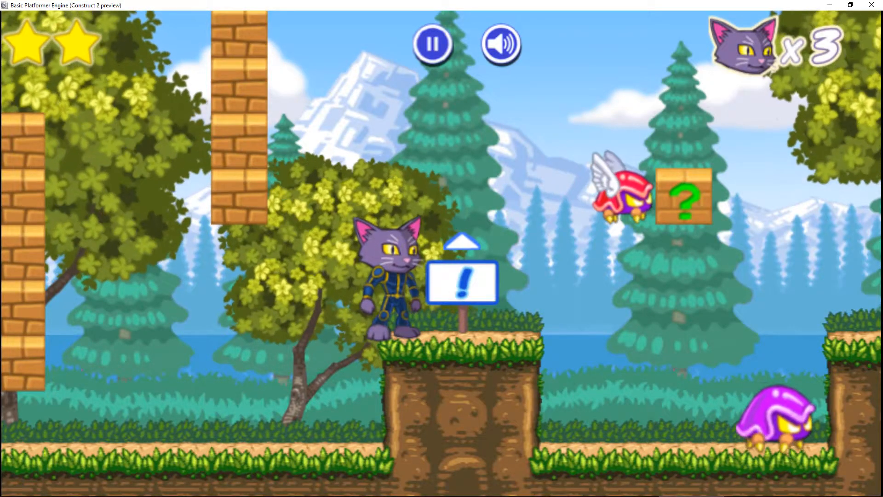
key("Right")
key("Up")
key("Left")
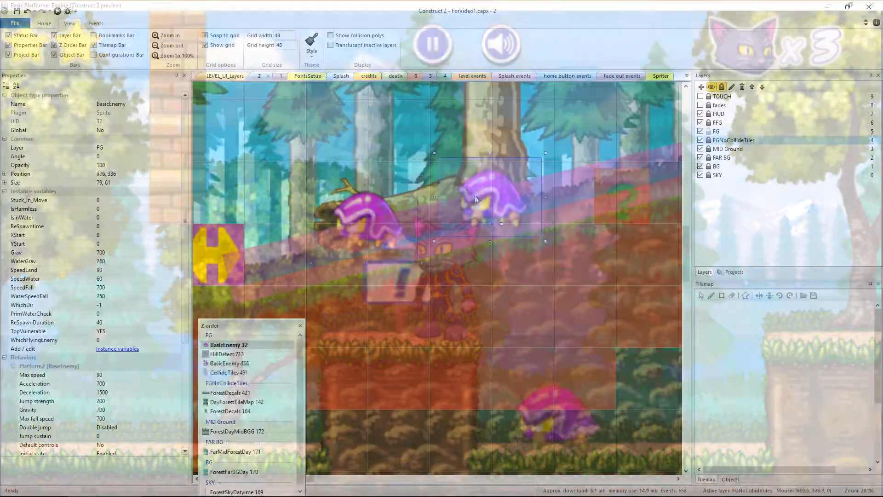
Step: Examine the differently sized walking and flying enemies placed around the forest slope in layout 2
scroll(470, 262, "down", 6, "ctrl")
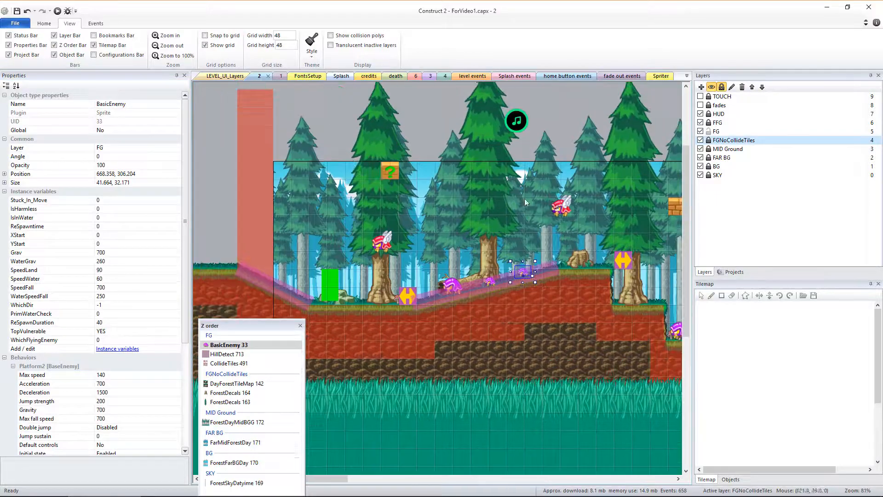
left_click(500, 228)
left_click(376, 257)
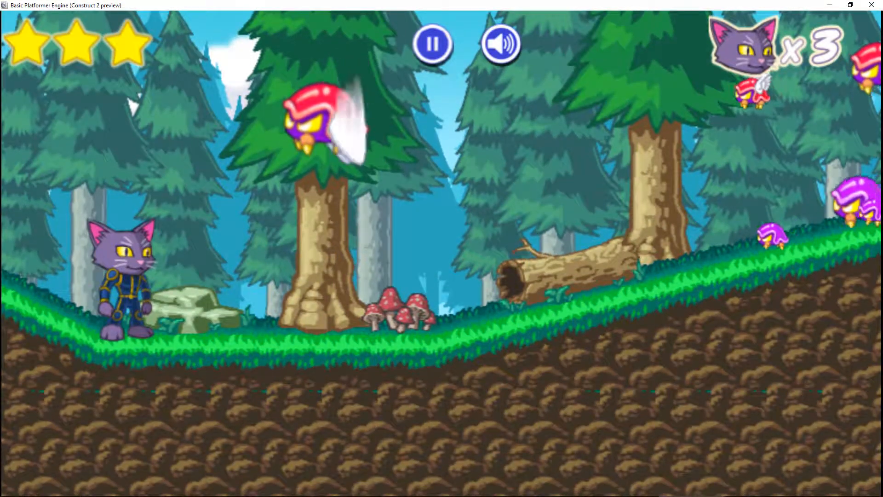
Step: Playtest the forest level, jumping on the large and small walking and flying enemies along the slope
key("Right")
key("Up")
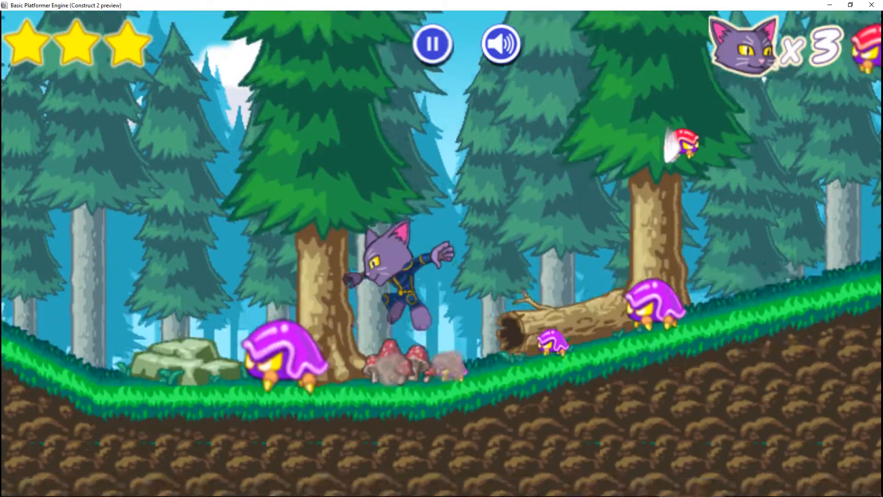
key("Up")
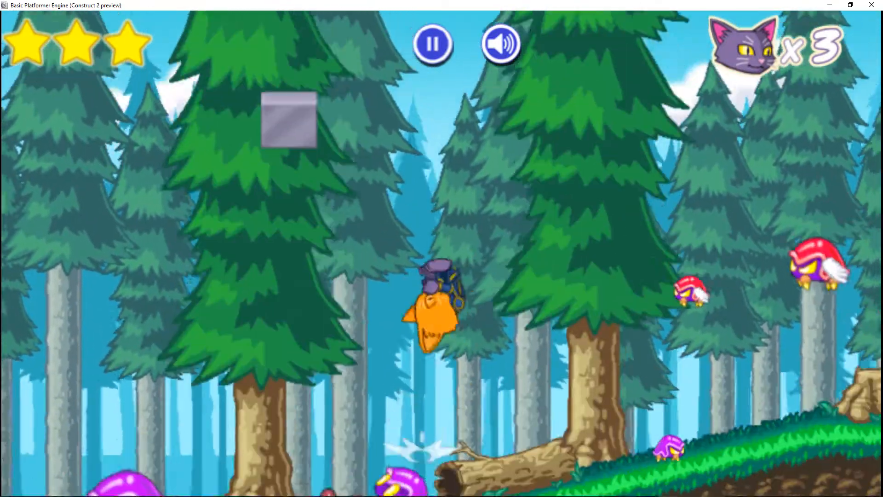
key("Up")
key("Up")
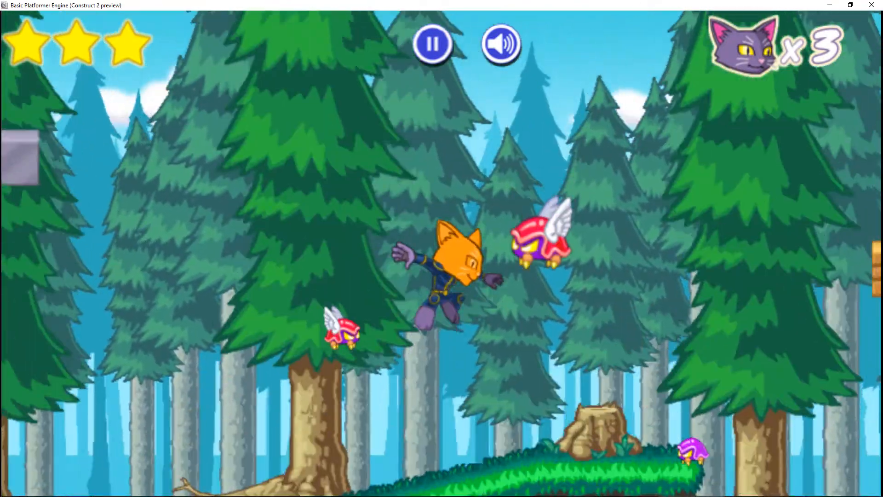
key("Left")
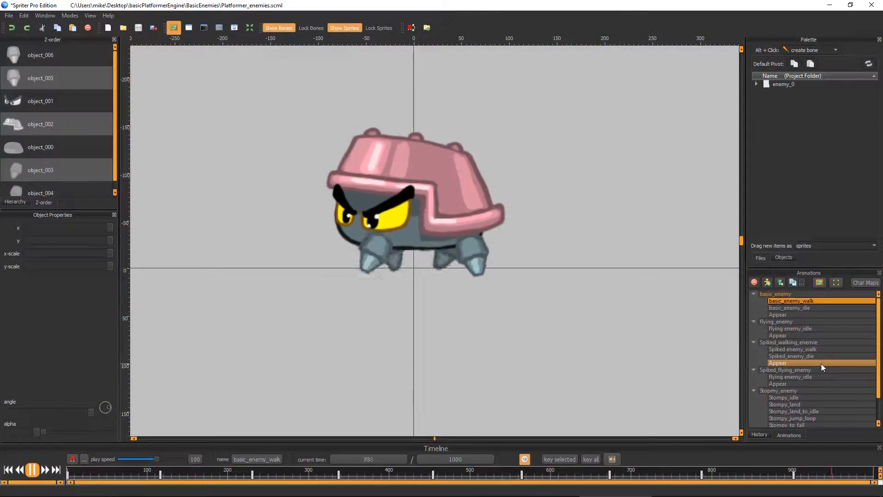
Step: In Spriter, export the basic_enemy_walk animation as separate numbered image files at 30% output scale
key("Down")
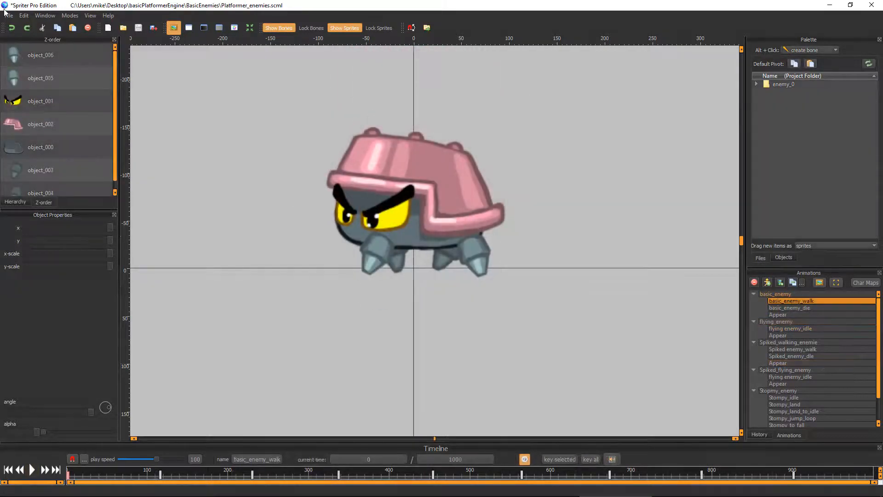
left_click(9, 16)
left_click(51, 79)
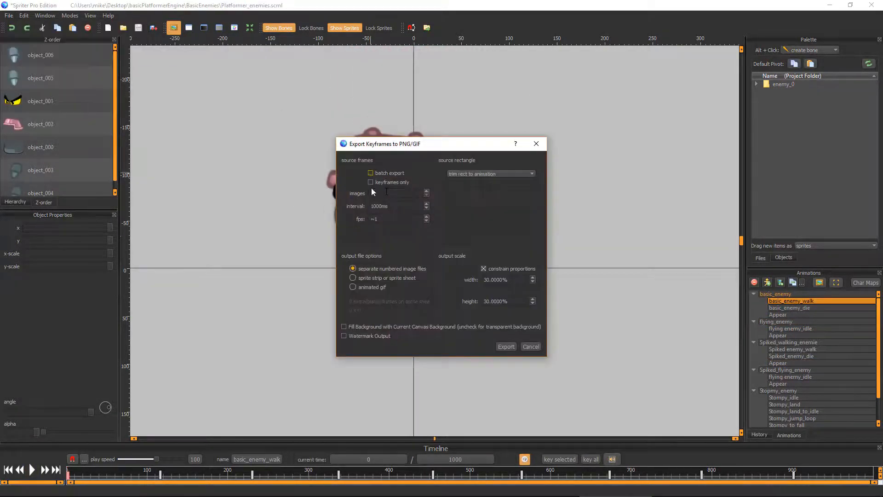
left_click(505, 346)
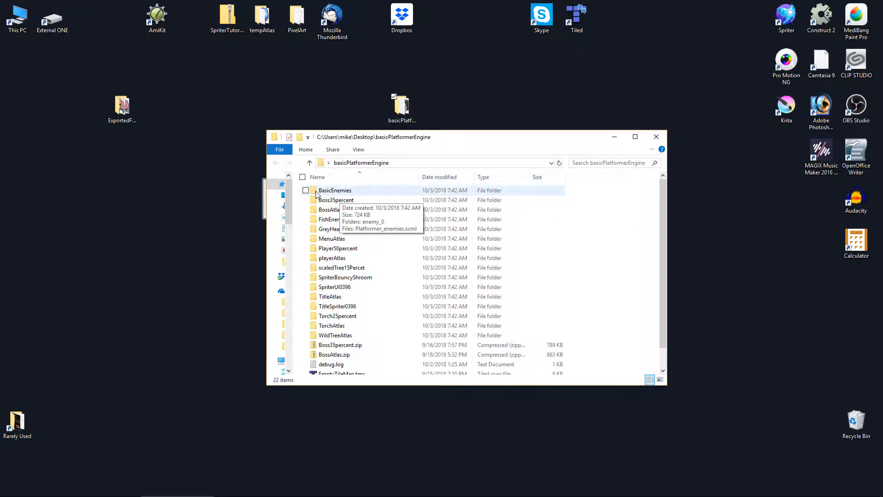
Step: Open Platformer_enemies.scml from the BasicEnemies folder in Spriter and select the basic_enemy_die animation
double_click(335, 193)
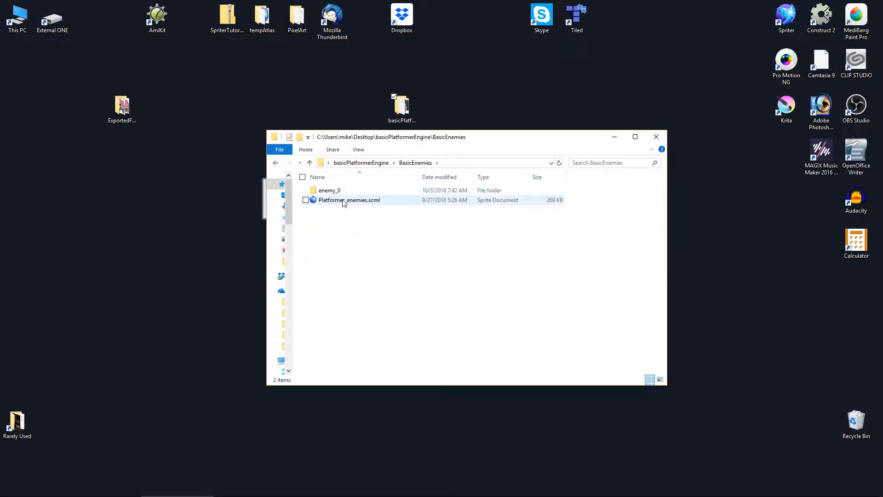
double_click(344, 201)
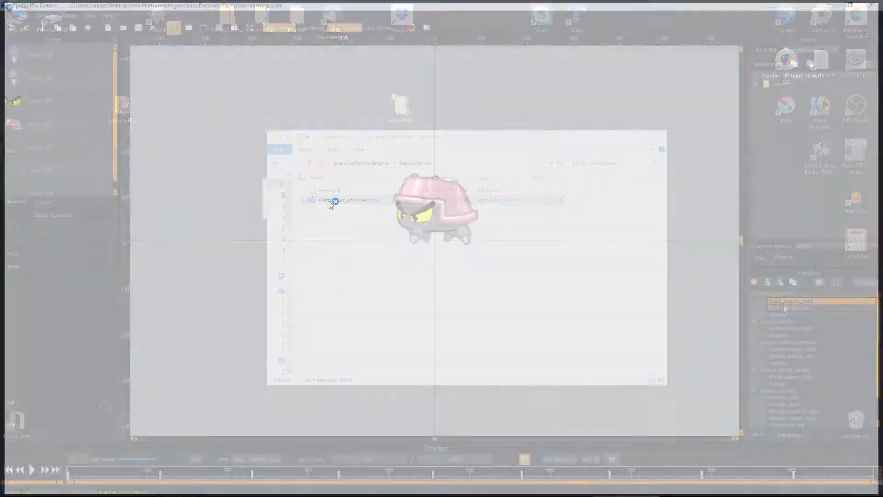
left_click(785, 308)
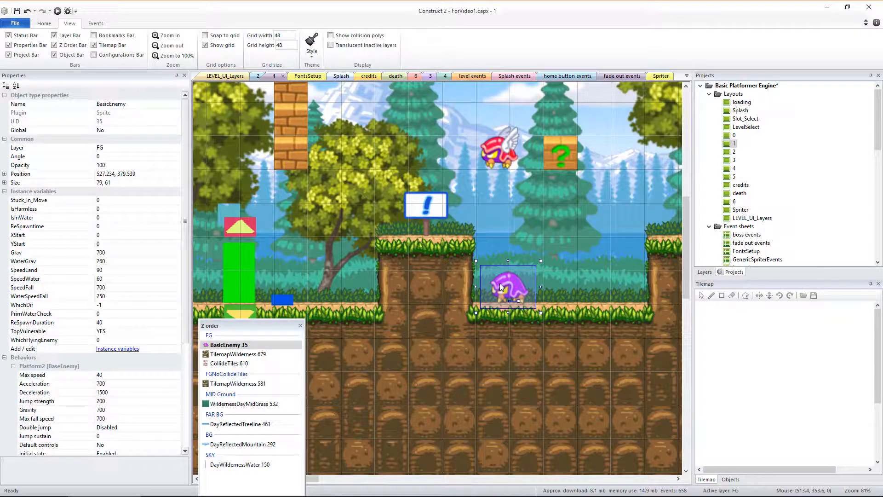
Step: In Construct 2's layout 1, clone the basic enemy's object type, place the copy near the original and open its name for editing
right_click(501, 287)
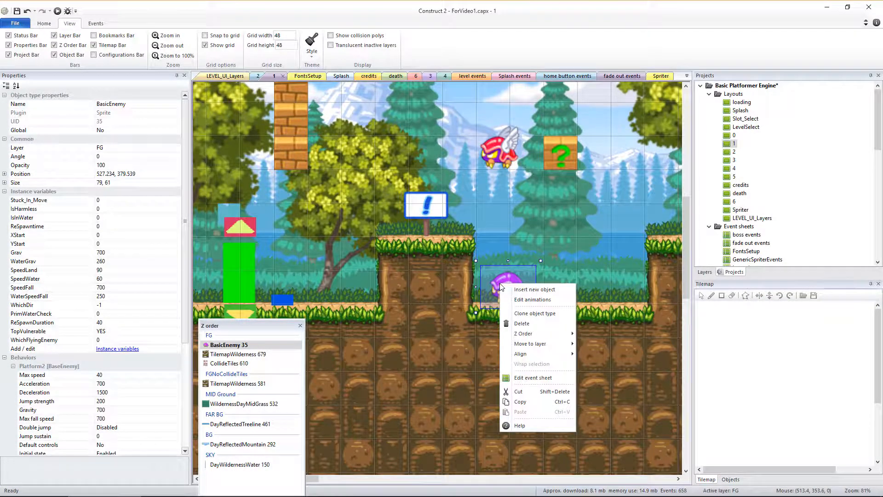
left_click(535, 314)
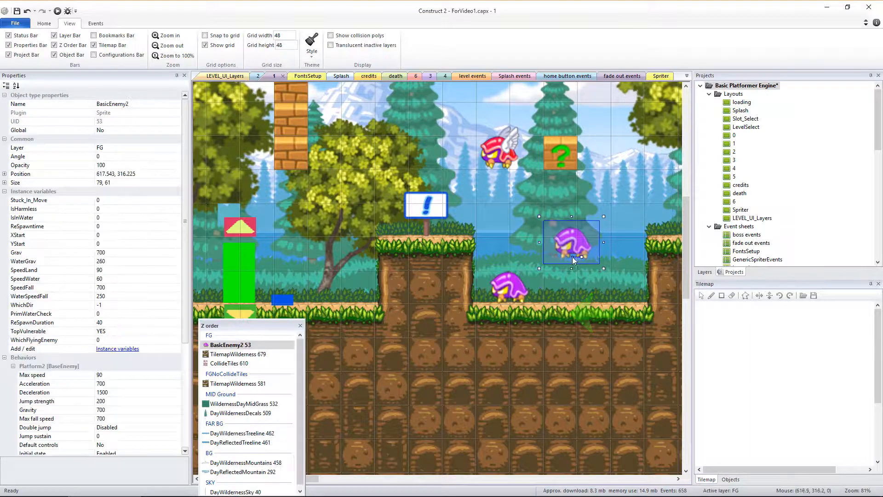
left_click(594, 288)
left_click(97, 104)
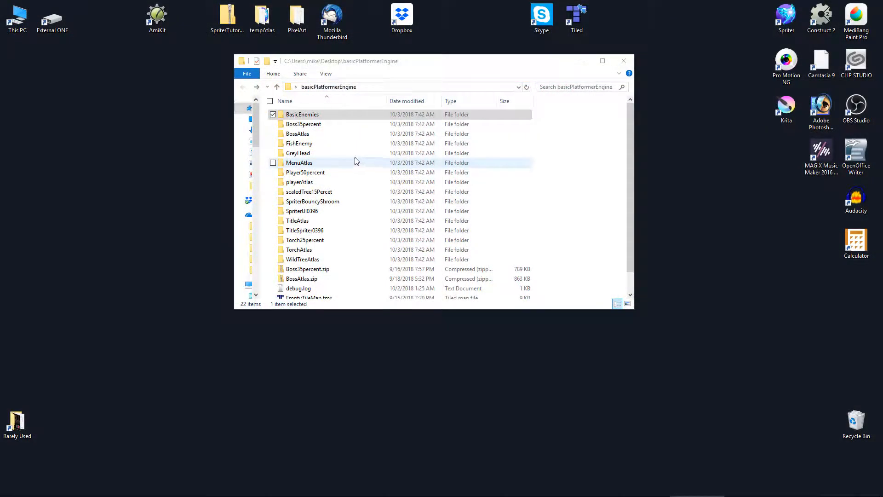
Step: Open Platformer_enemies.scml from the BasicEnemies folder in Spriter and reload all project images
double_click(301, 115)
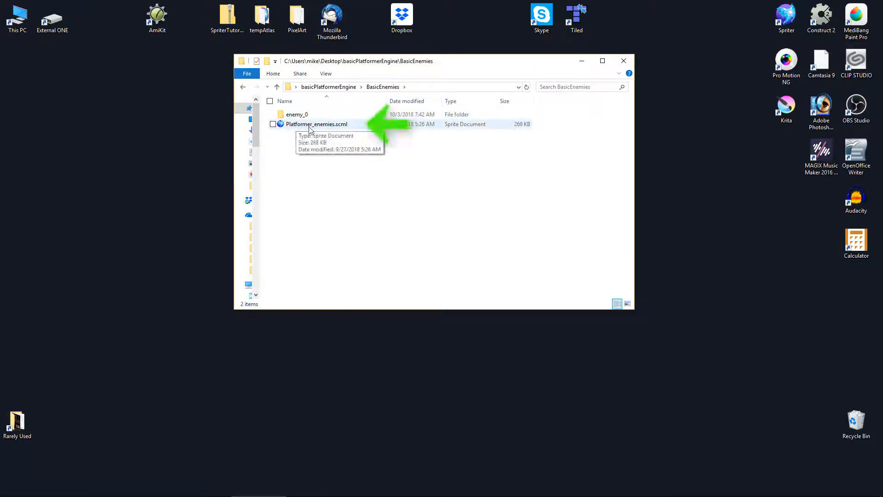
double_click(317, 124)
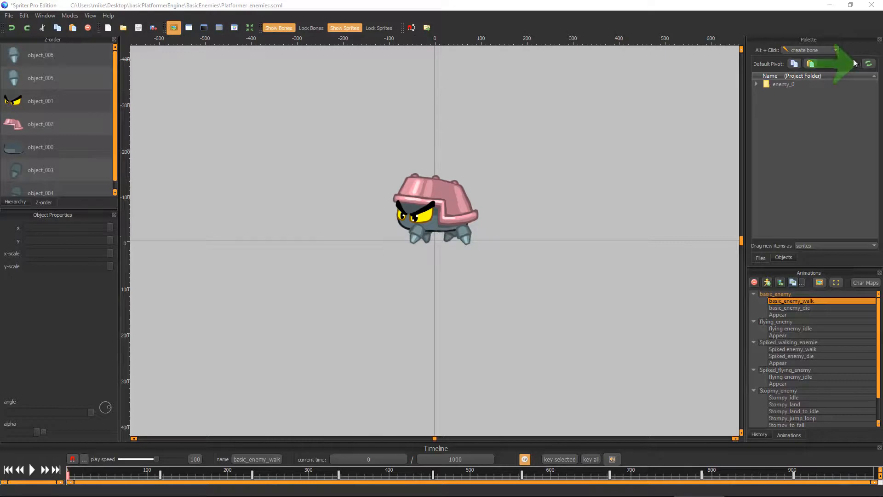
left_click(869, 64)
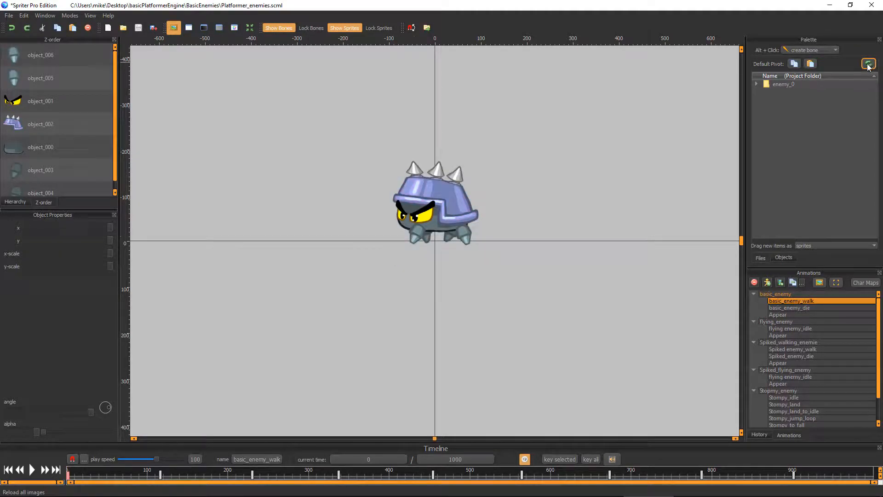
Step: Play back the basic_enemy walk, die and Appear animations with the reloaded artwork
key("space")
left_click(788, 307)
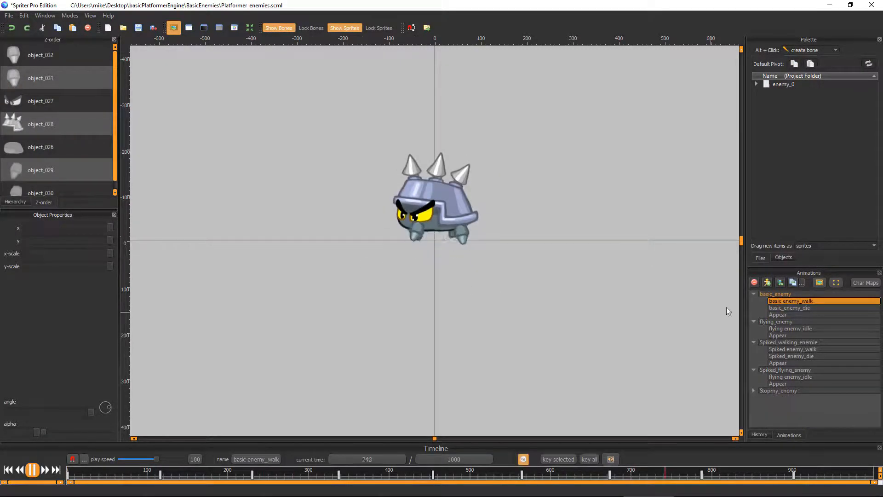
left_click(776, 314)
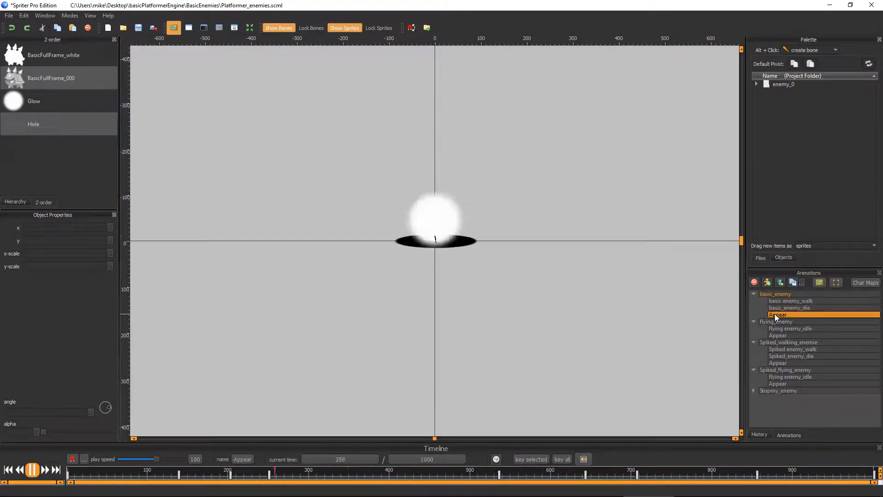
Step: Enlarge the Appear animation's export rectangle to left -139, top -343, right 142, bottom 38
left_click(836, 283)
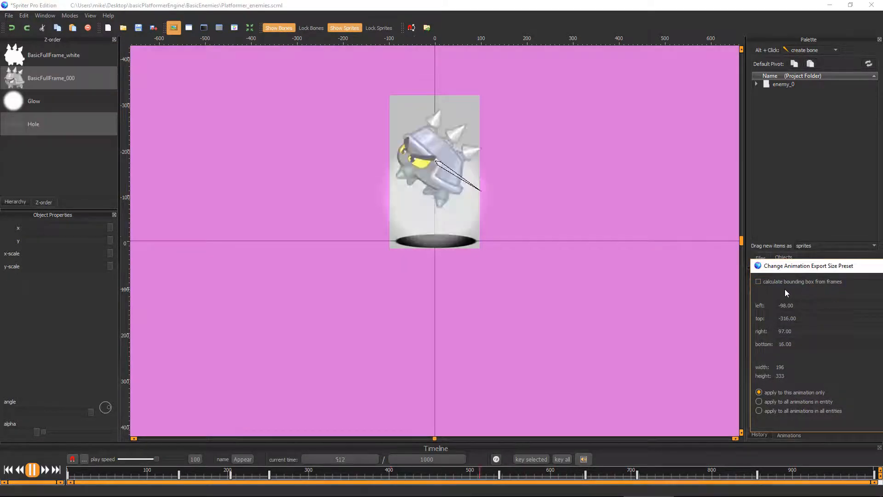
left_click(514, 169)
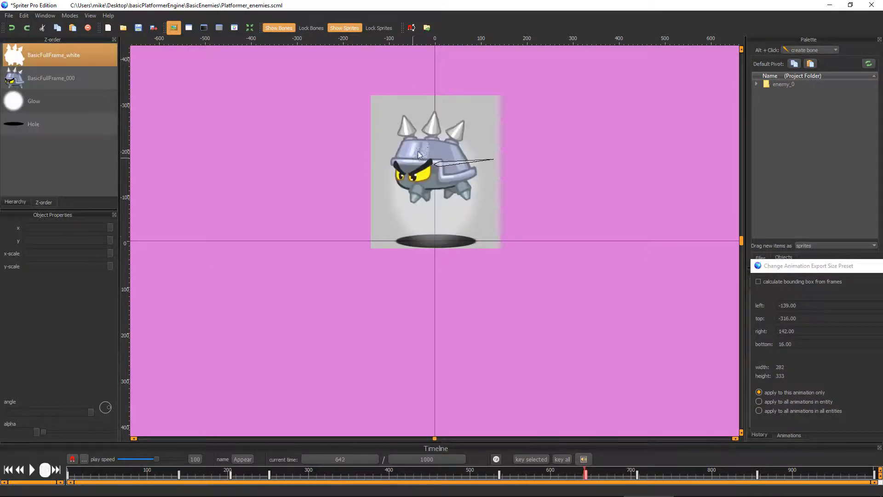
left_click_drag(435, 248, 460, 259)
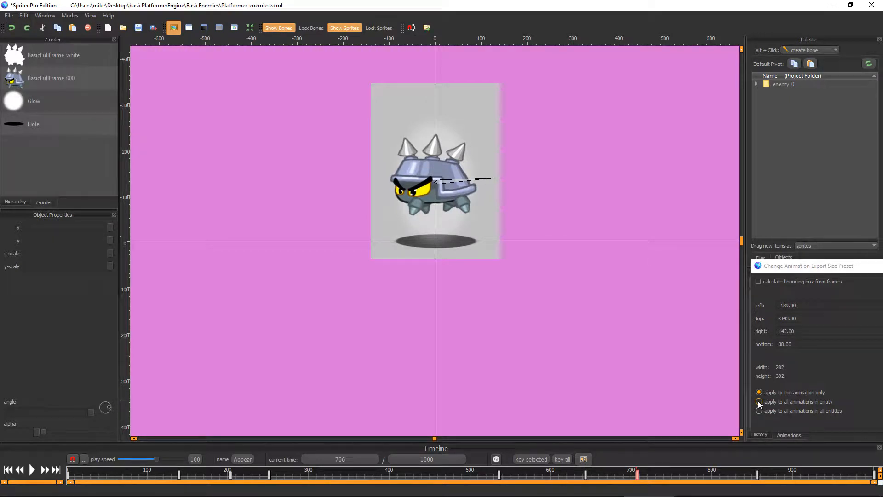
left_click(841, 411)
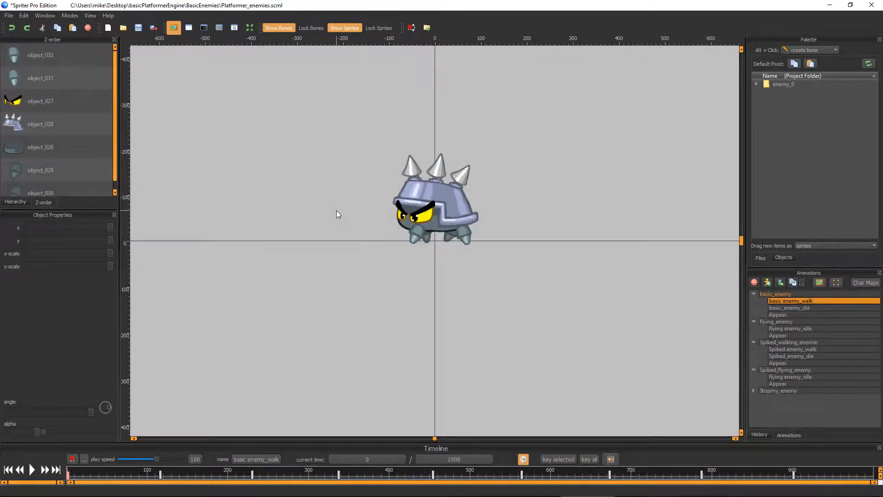
Step: Set up a batch PNG export that includes only the basic_enemy animations, excluding the flying, spiked and stompy entities
left_click(9, 17)
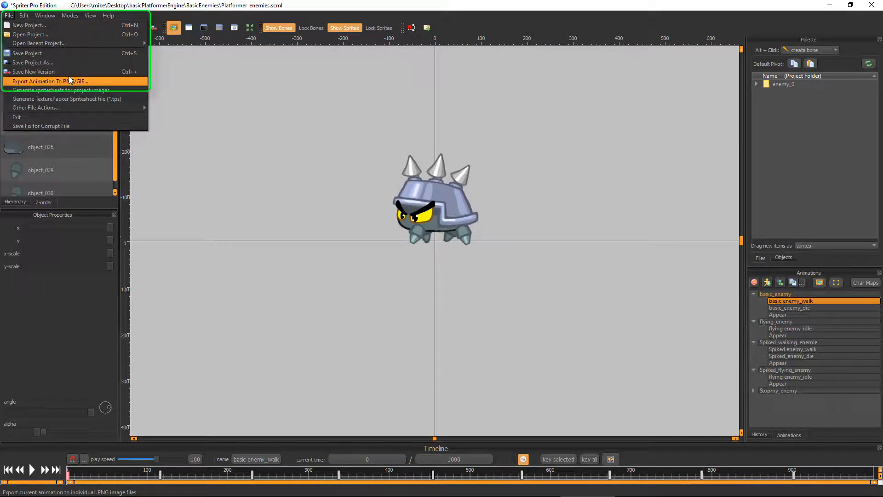
left_click(47, 83)
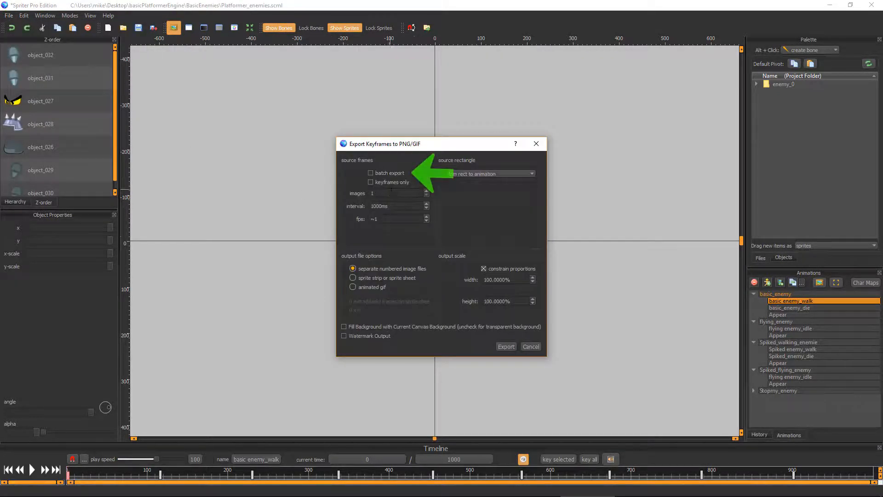
left_click(371, 173)
left_click_drag(545, 373, 782, 488)
left_click(364, 241)
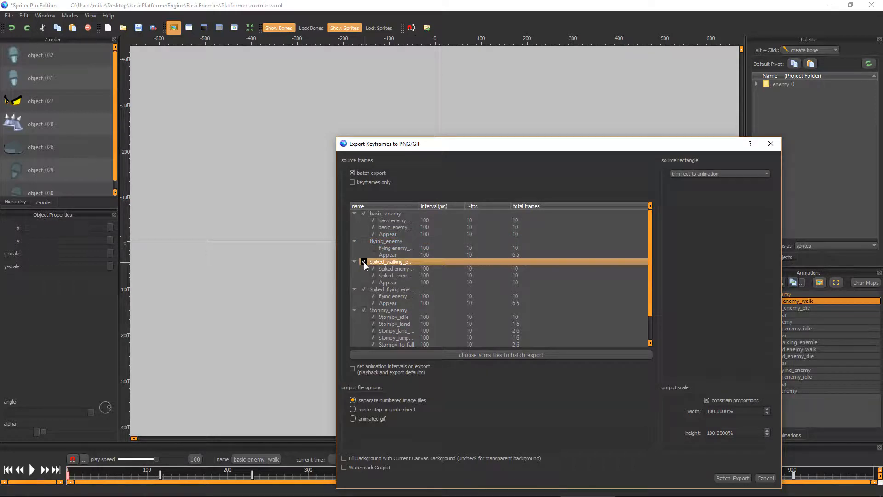
left_click(363, 262)
left_click(363, 290)
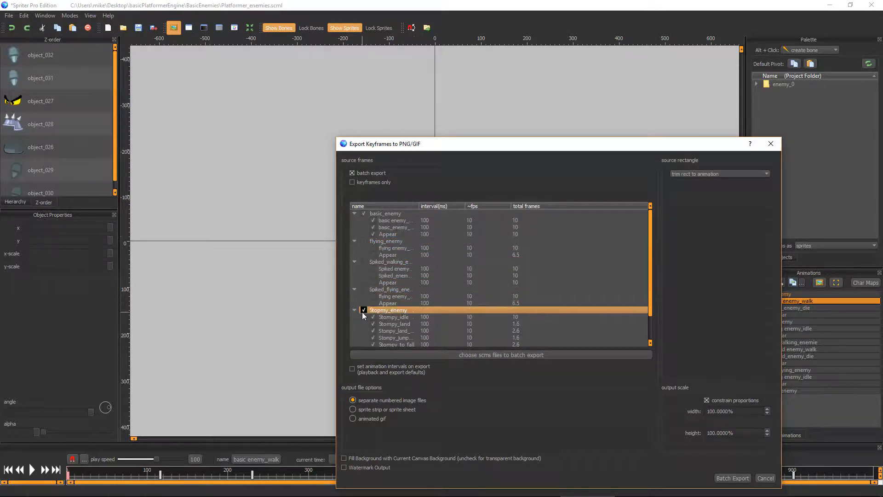
left_click(363, 311)
scroll(366, 311, "down", 1)
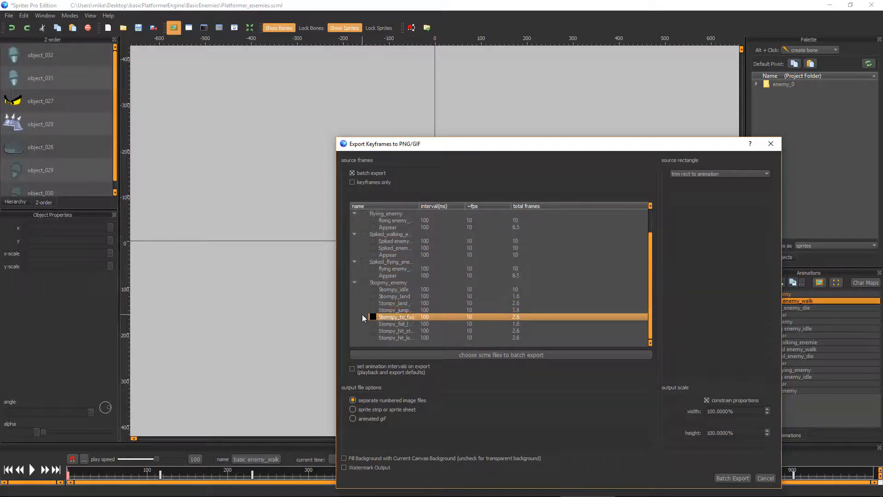
scroll(363, 312, "up", 1)
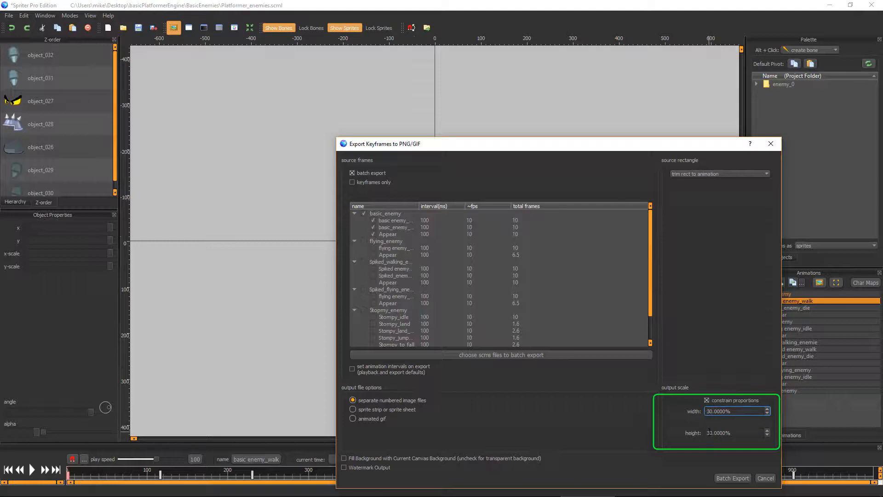
Step: Set the output scale to 30% and export the images with base name Enemy into a new Desktop folder named frames
key("Return")
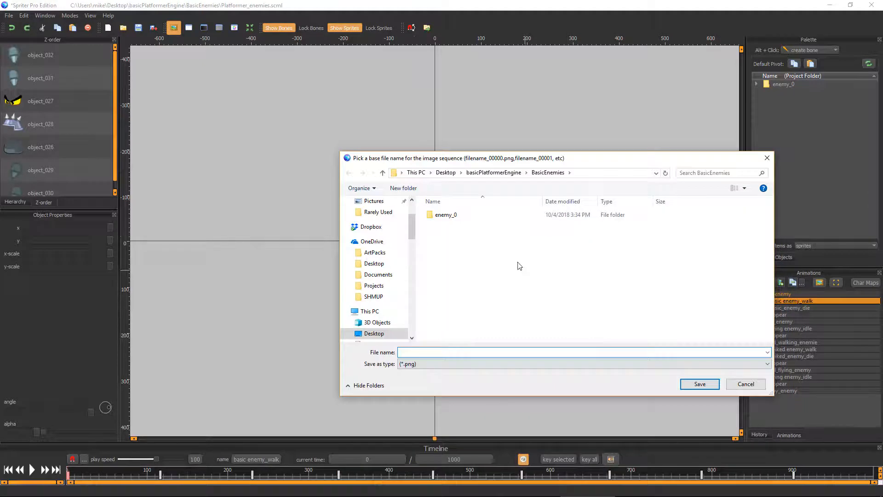
left_click(443, 175)
right_click(453, 286)
left_click(481, 381)
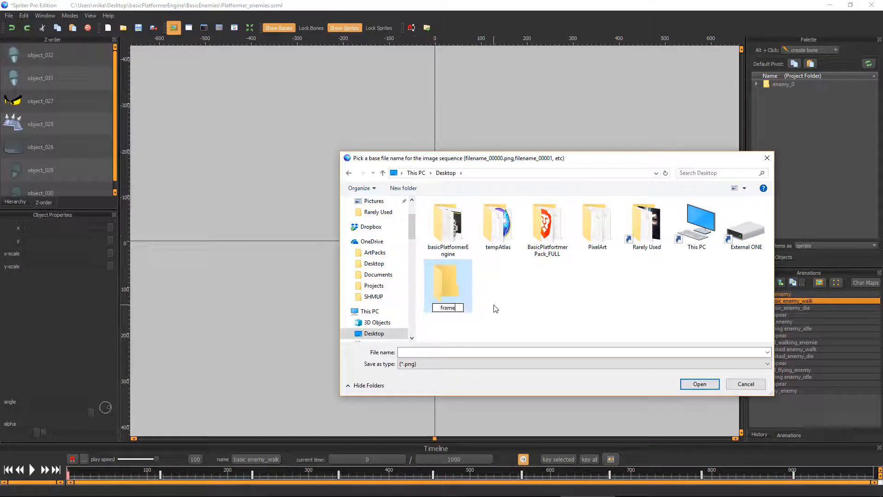
double_click(449, 285)
left_click(417, 353)
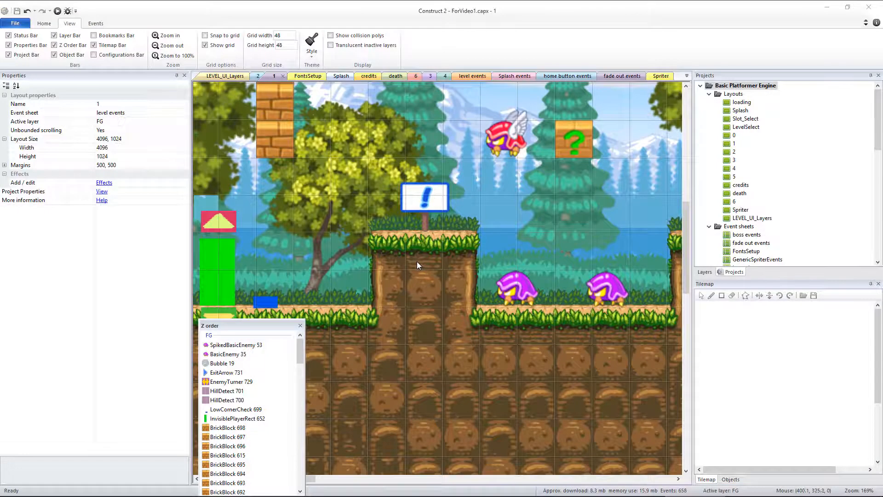
Step: In Construct 2, import the exported basic enemy_walk images 000 to 009 as the frames of SpikedBasicEnemy's Default animation
double_click(617, 282)
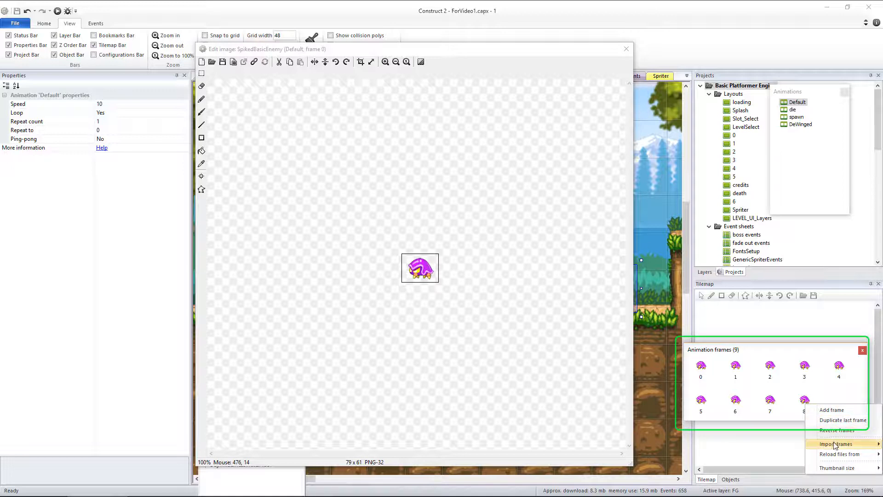
mouse_move(835, 445)
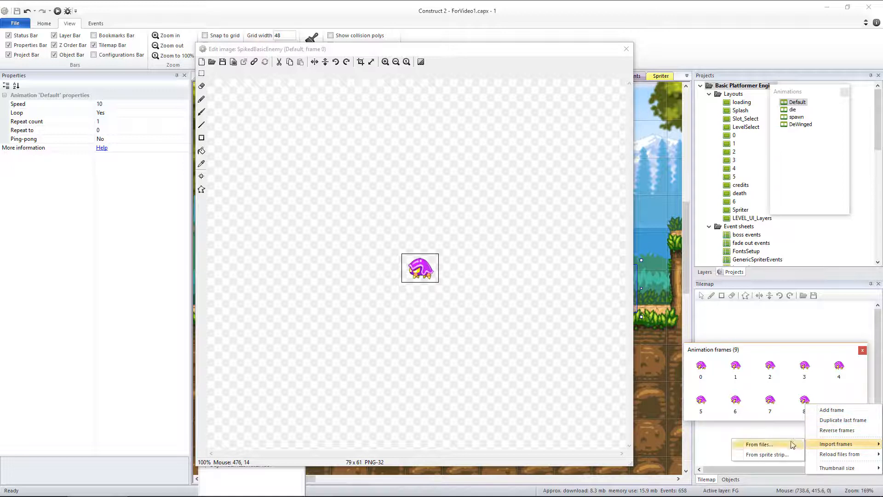
left_click(762, 444)
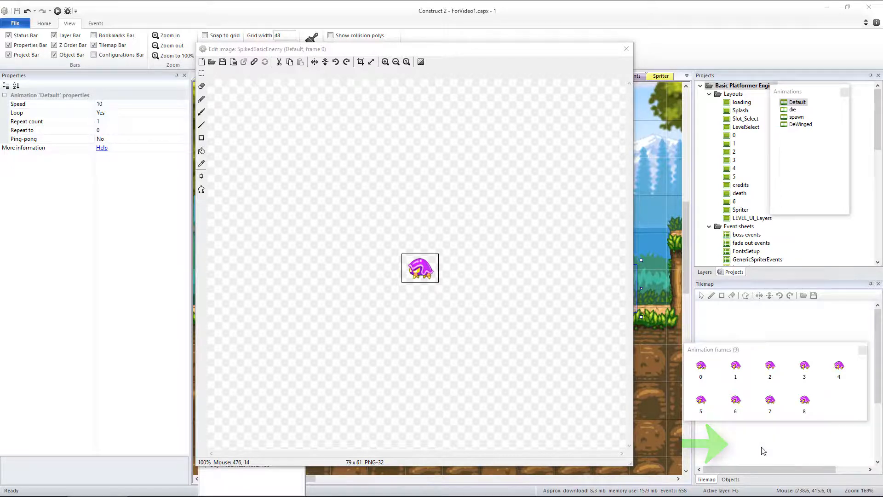
double_click(487, 209)
scroll(551, 245, "down", 1)
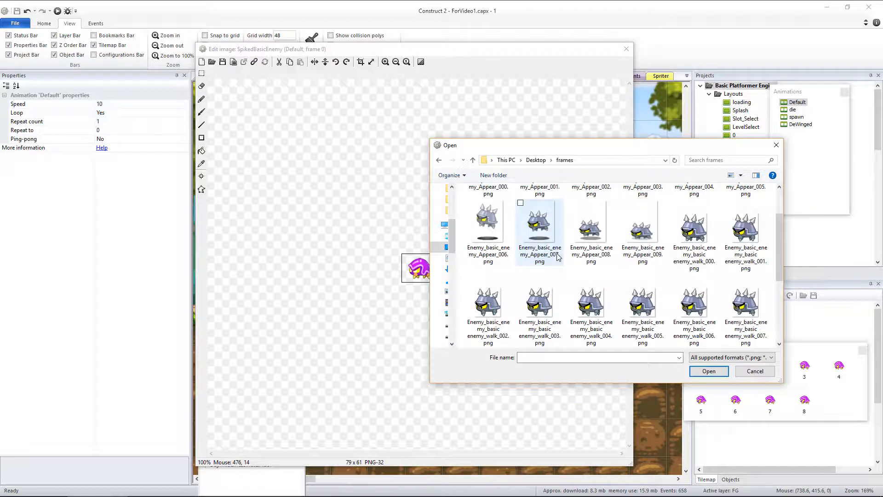
left_click(694, 228)
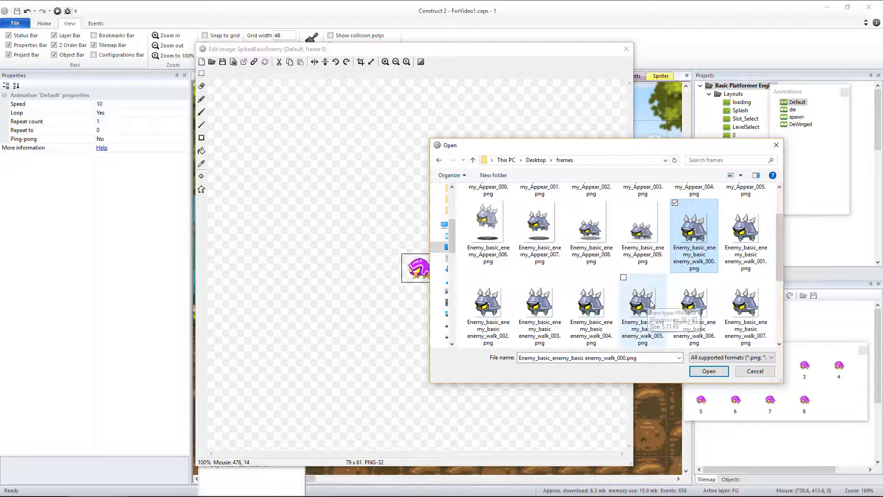
scroll(651, 303, "down", 1)
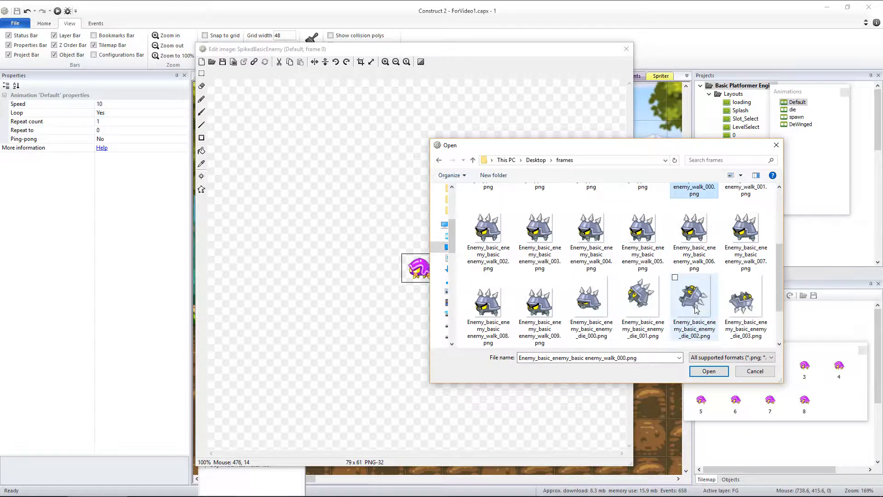
left_click(550, 299, "shift")
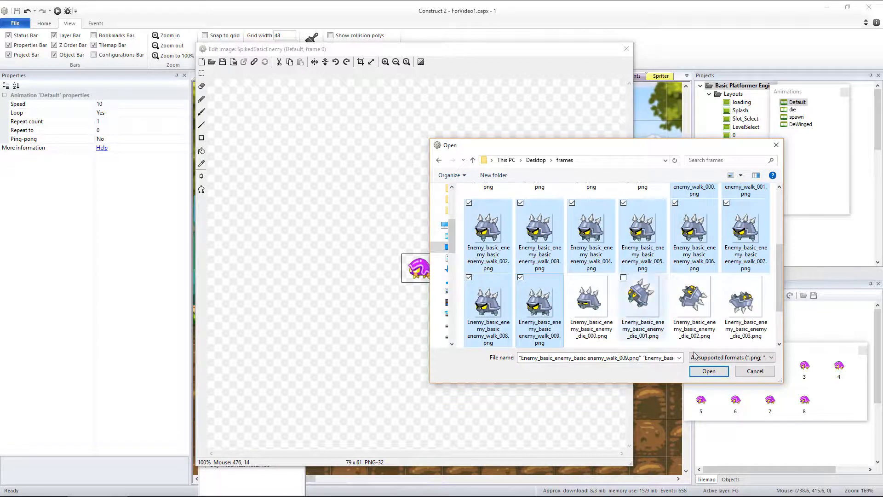
left_click(709, 371)
Step: Replace the frames of SpikedBasicEnemy's die and spawn animations with the matching exported images
left_click(792, 110)
right_click(780, 392)
left_click(727, 443)
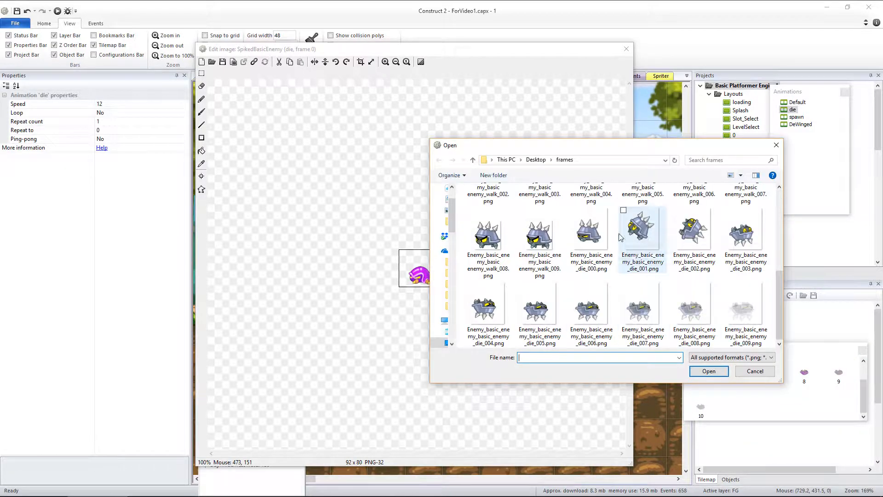
key("Escape")
left_click(796, 117)
key("Return")
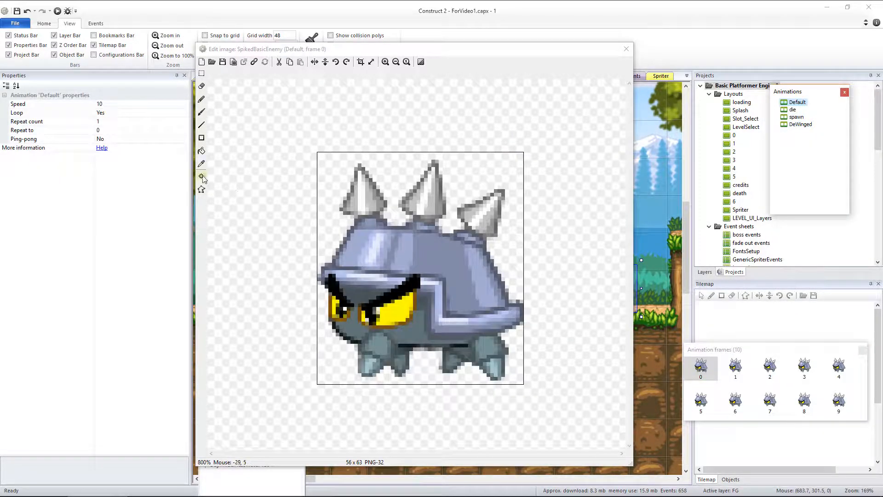
Step: Set the Default animation's origin point to 30, 61 at the enemy's feet and apply it to the whole animation
left_click(202, 177)
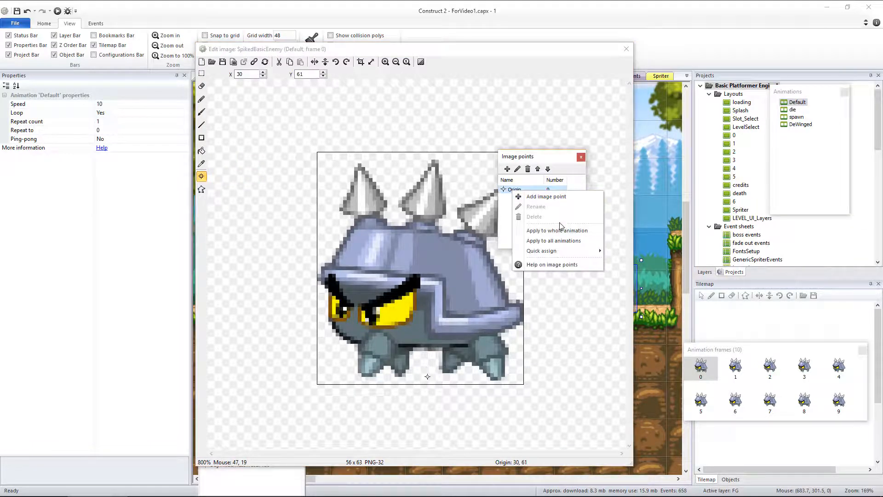
left_click(553, 240)
left_click(567, 229)
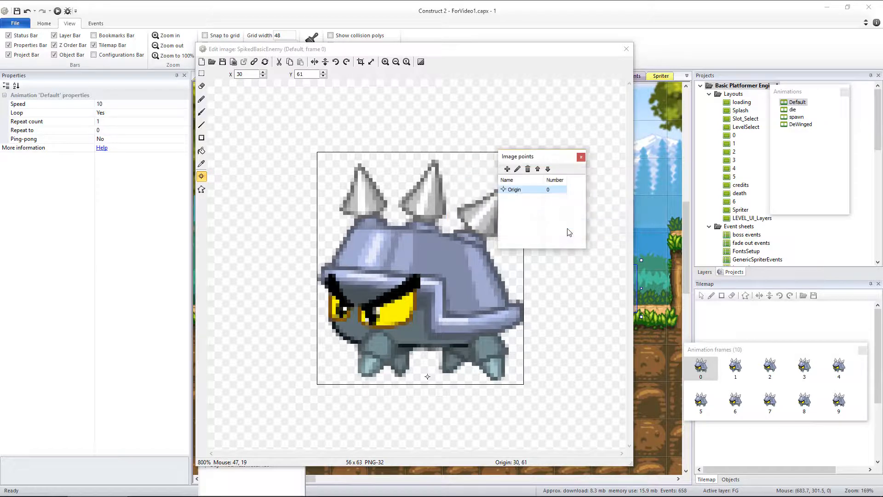
Step: Reshape the Default animation's collision polygon into a four-point outline around the spiked enemy's body
left_click(201, 189)
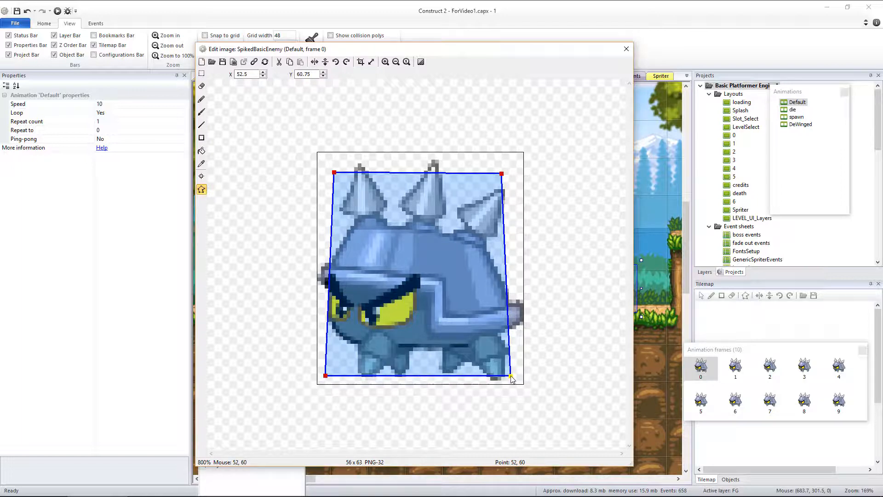
left_click(482, 330)
left_click(447, 281)
left_click(626, 50)
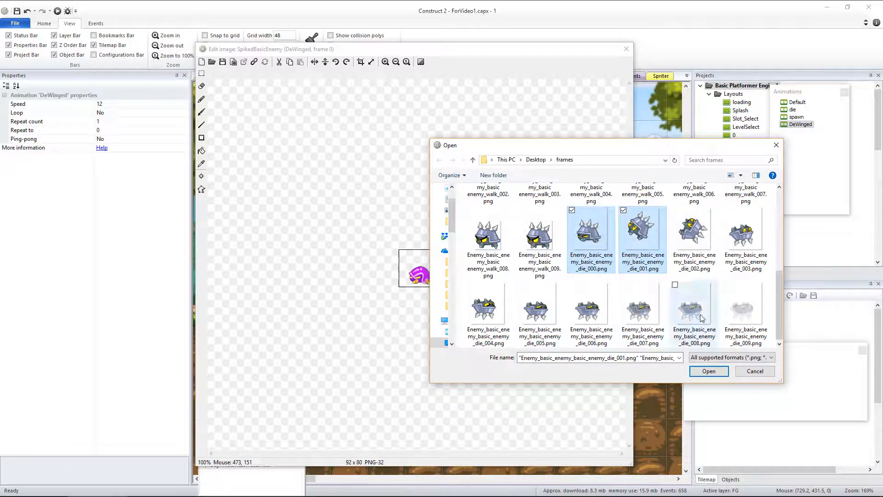
Step: Import basic_enemy_die images 000 and 001 into the DeWinged animation and close the image editor
left_click(704, 373)
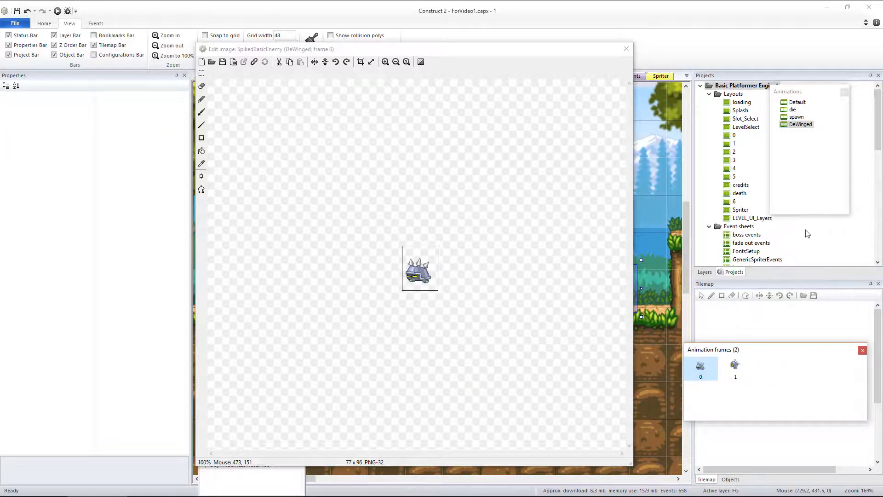
left_click(798, 102)
left_click(626, 49)
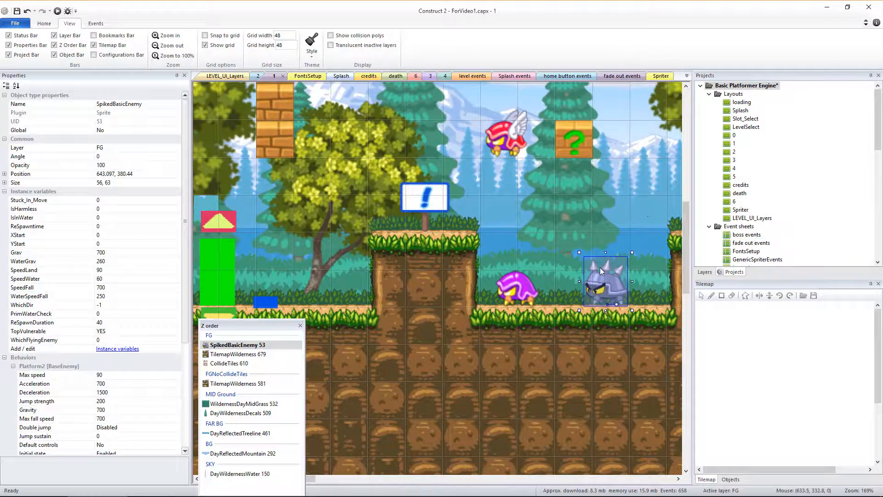
Step: Position the SpikedBasicEnemy on the grassy ground between the platforms and playtest layout 1, stomping the purple enemy and approaching the spiked one
left_click_drag(601, 270, 606, 273)
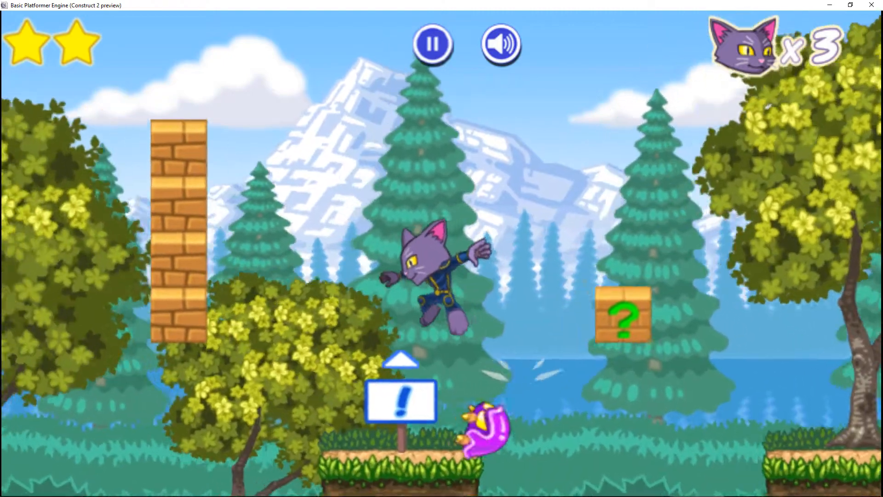
key("Right")
key("Up")
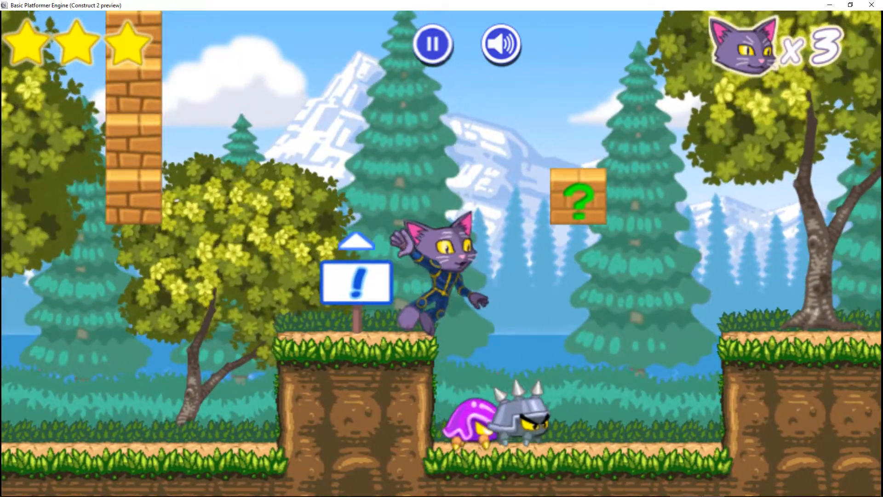
key("Right")
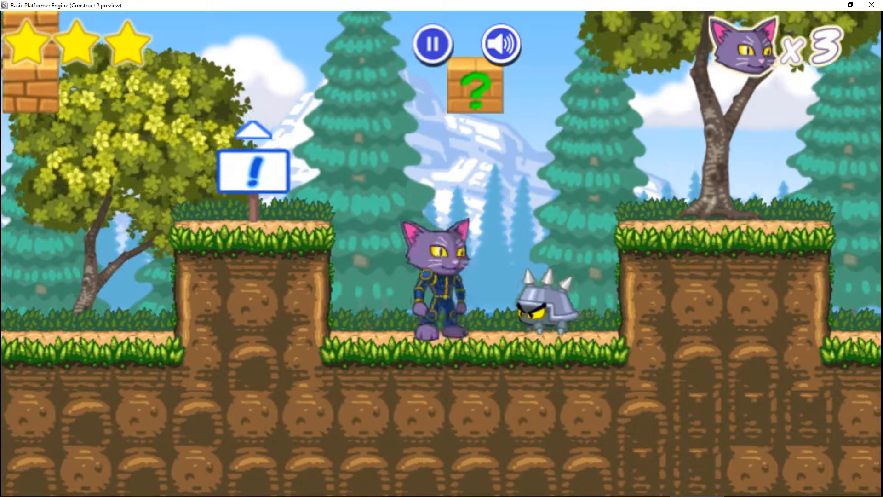
key("Up")
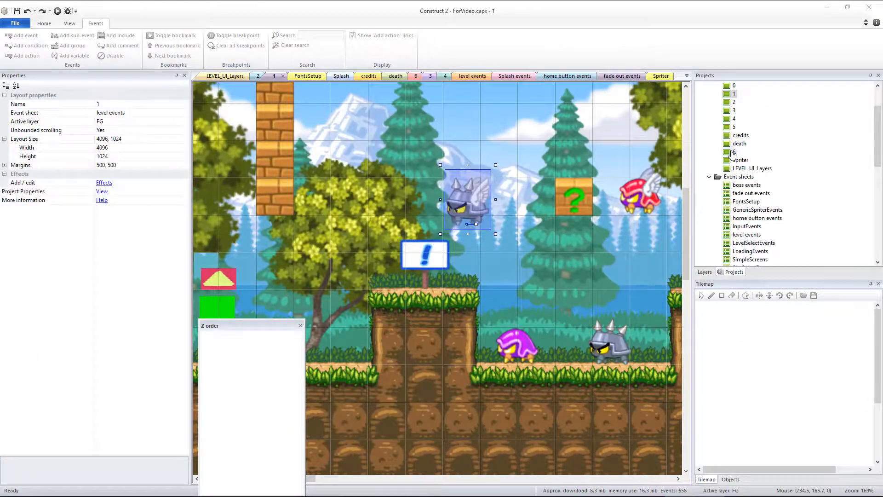
Step: Open the level events sheet and filter its events for BasicEnemy
scroll(758, 197, "down", 3)
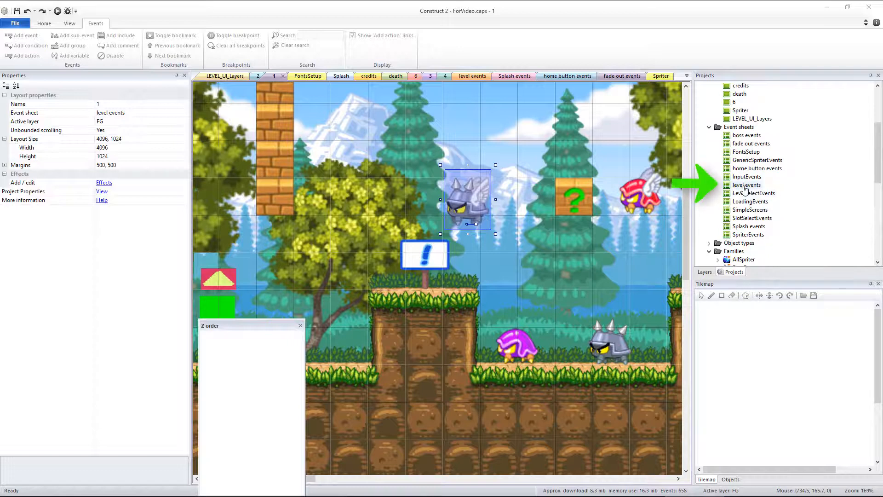
double_click(744, 186)
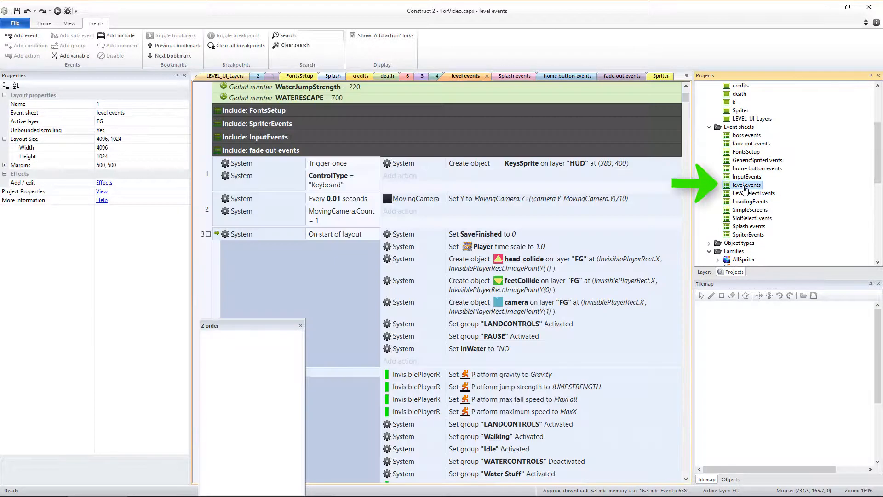
left_click(316, 37)
type("BasicEnemy")
scroll(318, 208, "down", 5)
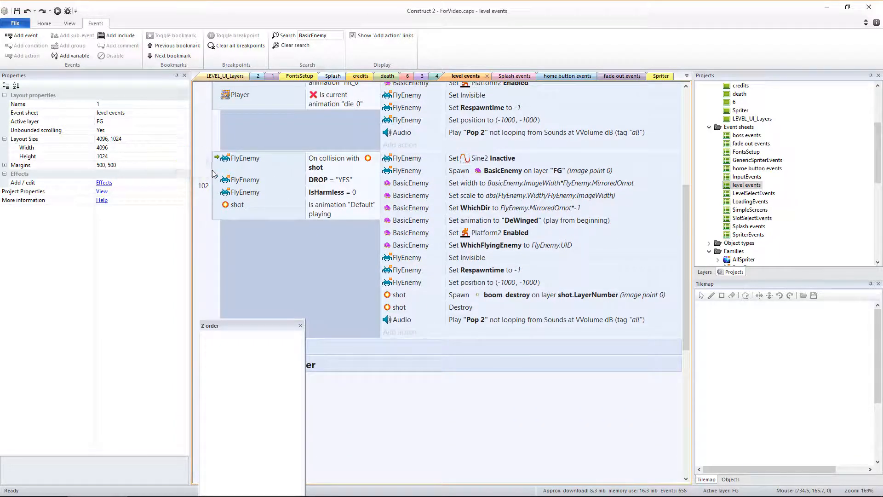
Step: Replace the FlyEnemy family with the flyingEnemy object throughout the shot-collision event
right_click(213, 173)
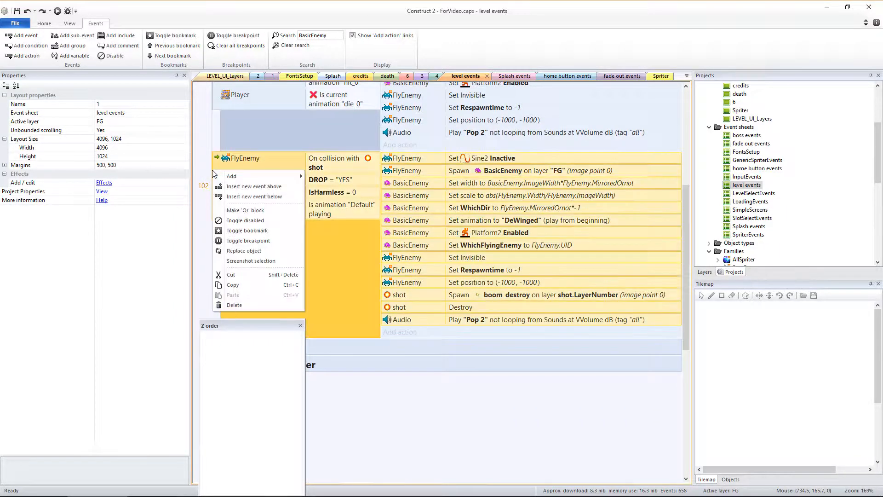
left_click(252, 251)
double_click(638, 161)
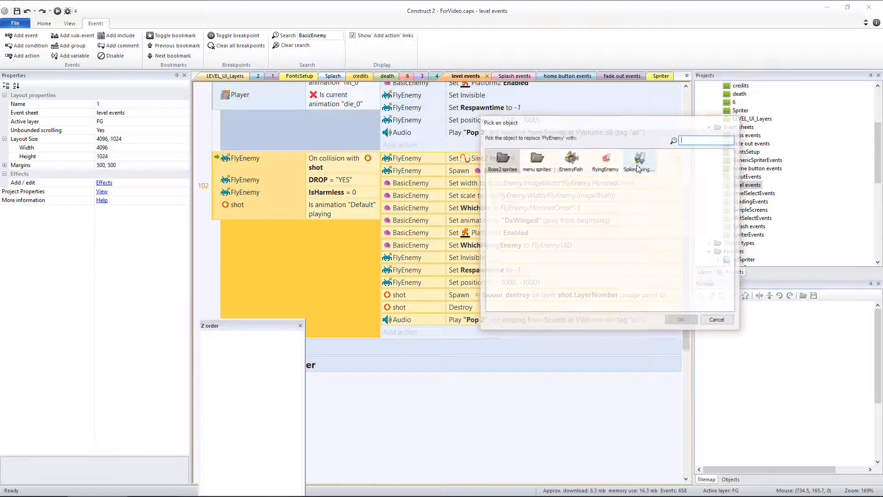
double_click(604, 161)
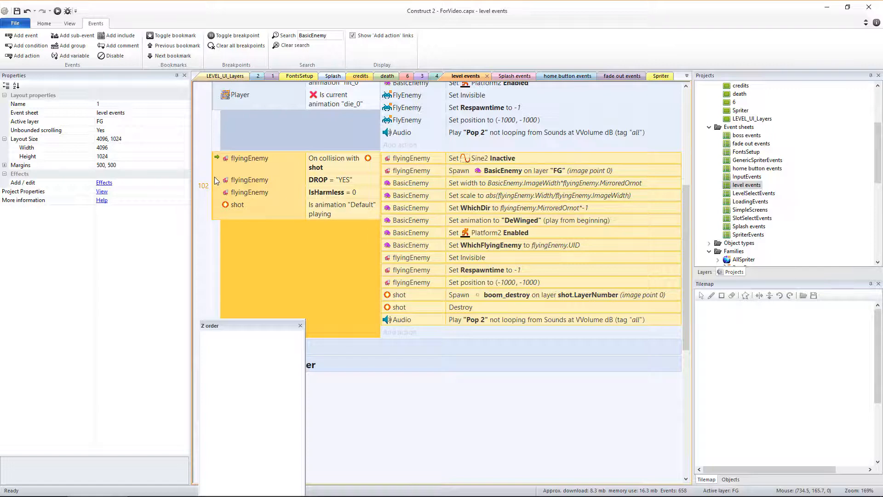
Step: Duplicate the flyingEnemy shot-collision event and replace flyingEnemy with SpikedflyingEnemy in the copy
key("ctrl+c")
key("ctrl+v")
scroll(259, 170, "down", 4)
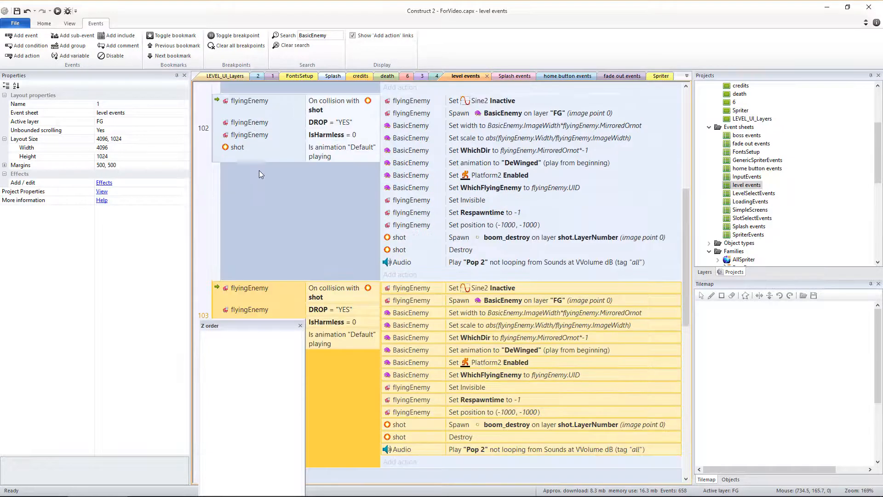
right_click(225, 192)
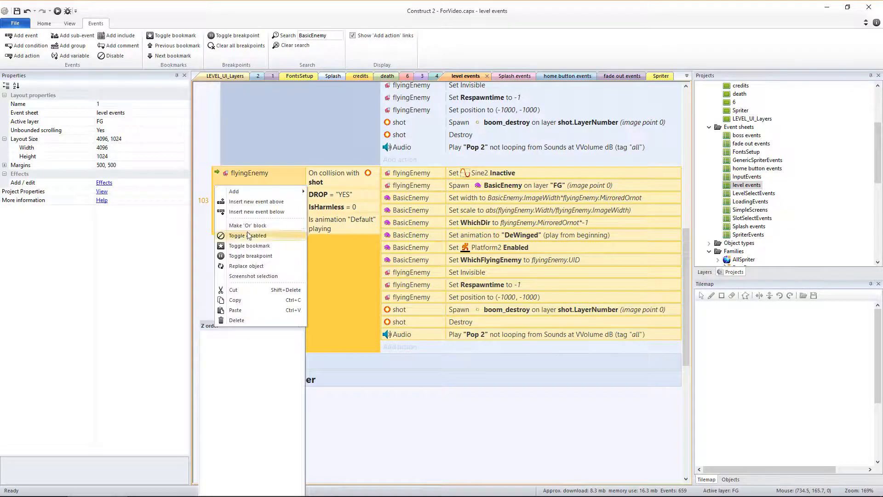
left_click(251, 267)
double_click(640, 164)
Step: Replace BasicEnemy with SpikedBasicEnemy in the duplicated SpikedflyingEnemy shot-collision event
right_click(216, 189)
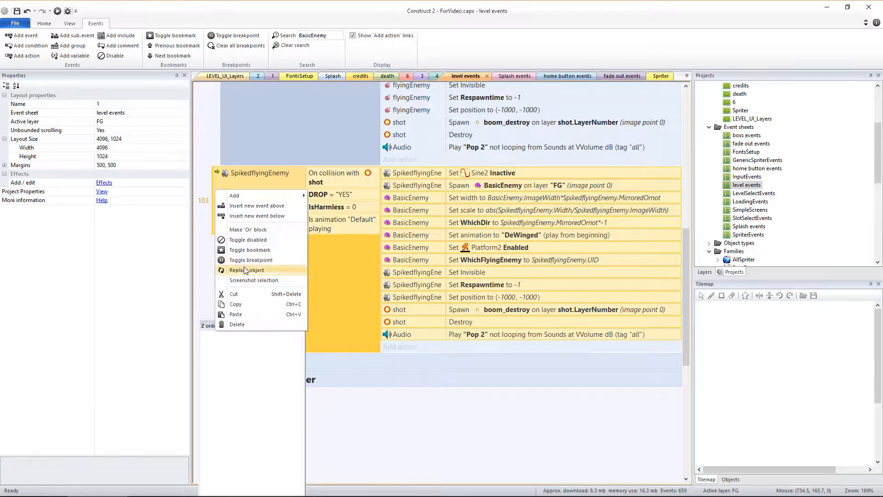
left_click(251, 267)
double_click(571, 160)
scroll(571, 165, "down", 2)
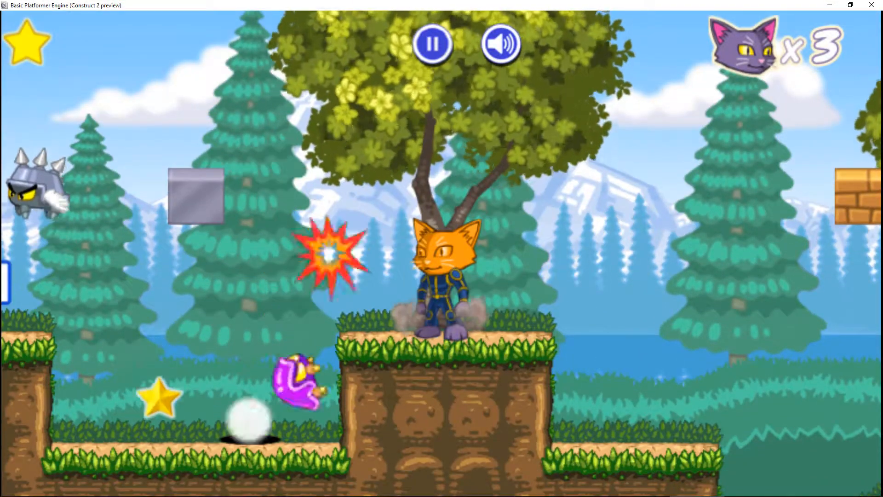
Step: Playtest layout 1 by shooting the ground enemies and the spiked flying enemy to check that it loses its wings
key("space")
key("Left")
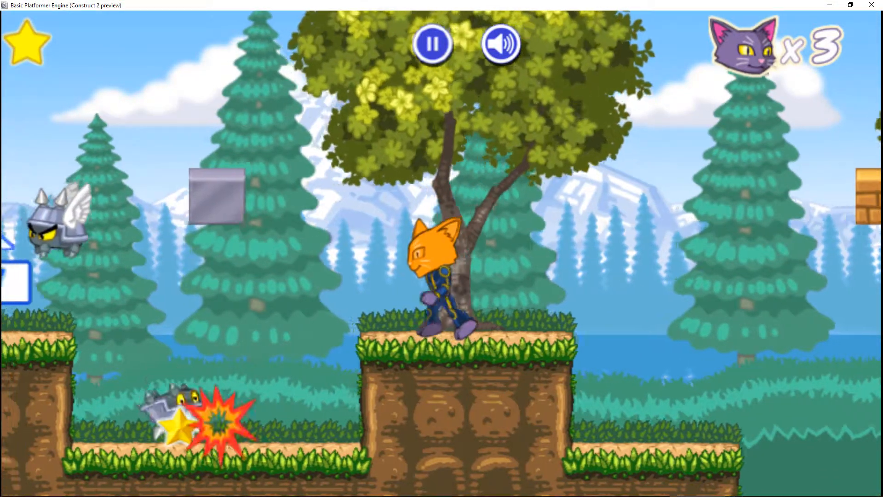
key("Up")
key("Left")
key("Up")
key("space")
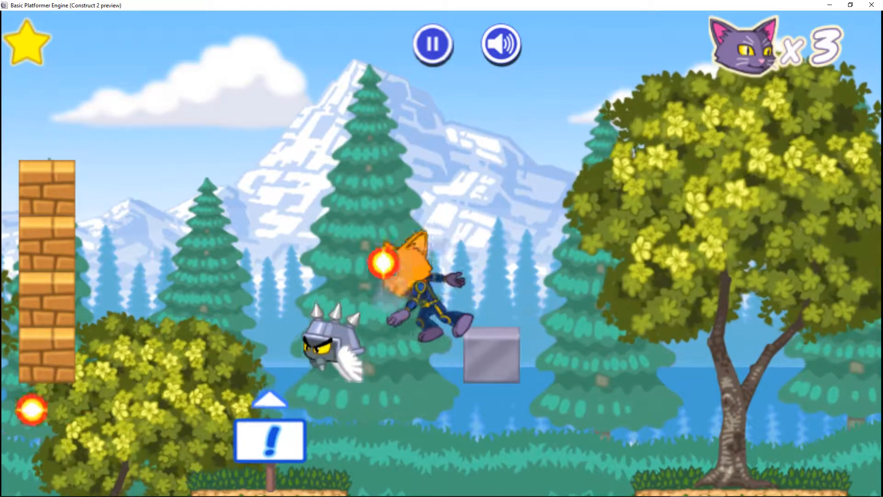
key("Left")
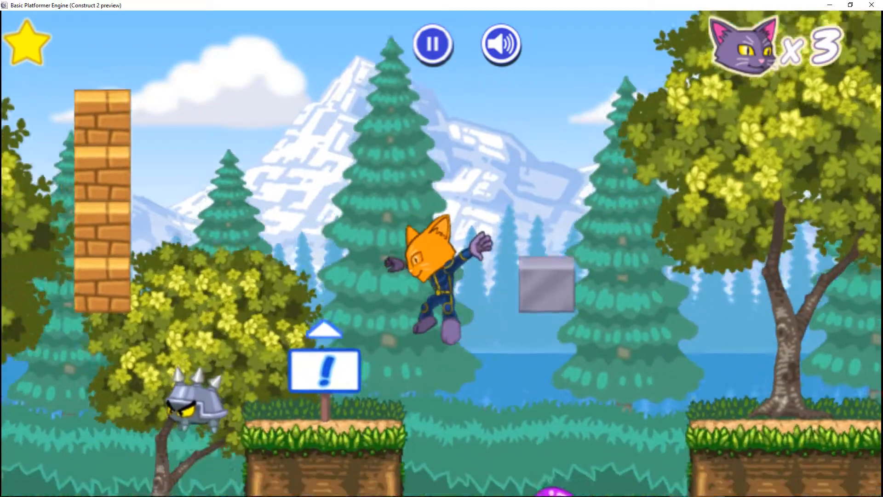
Step: Check the de-winged spiked enemy, jump onto the metal block near the red flying enemy, and preview the temple level's stomping enemy
key("Right")
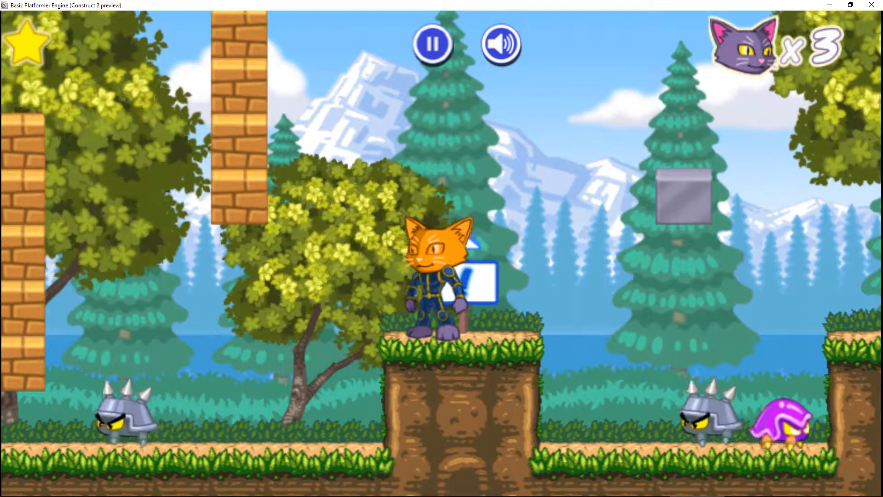
key("Left")
key("Right")
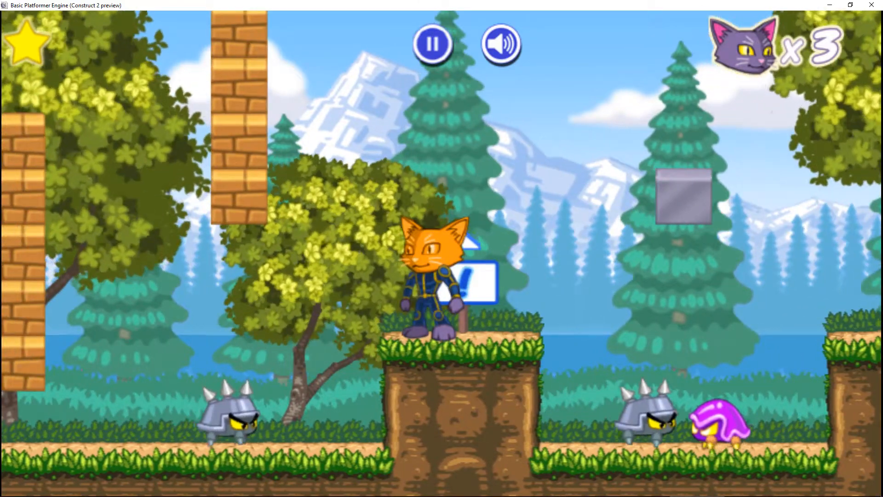
key("Up")
key("Right")
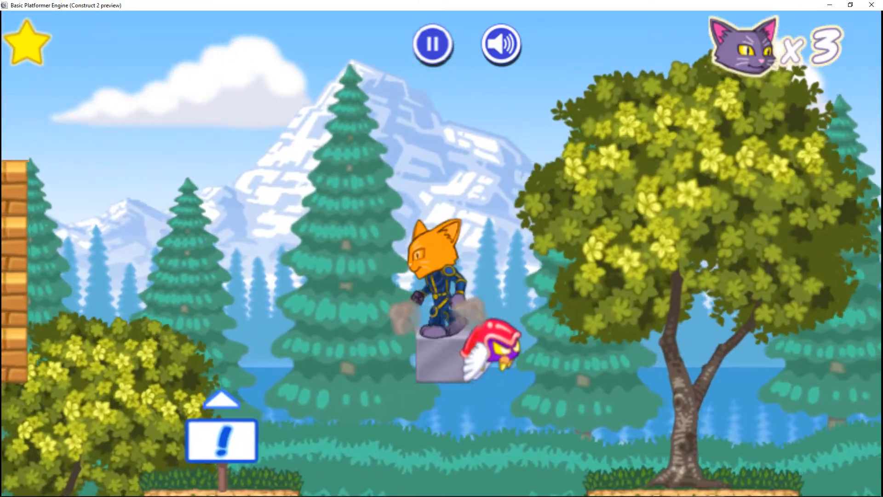
key("Left")
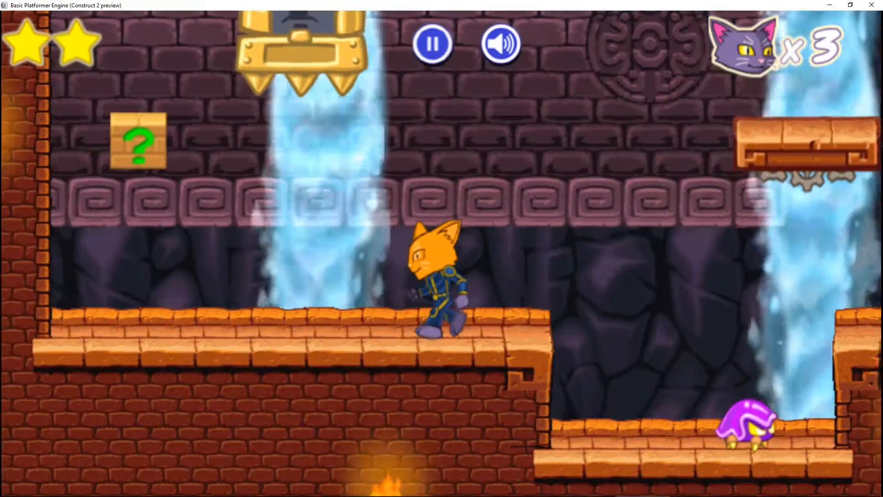
key("Left")
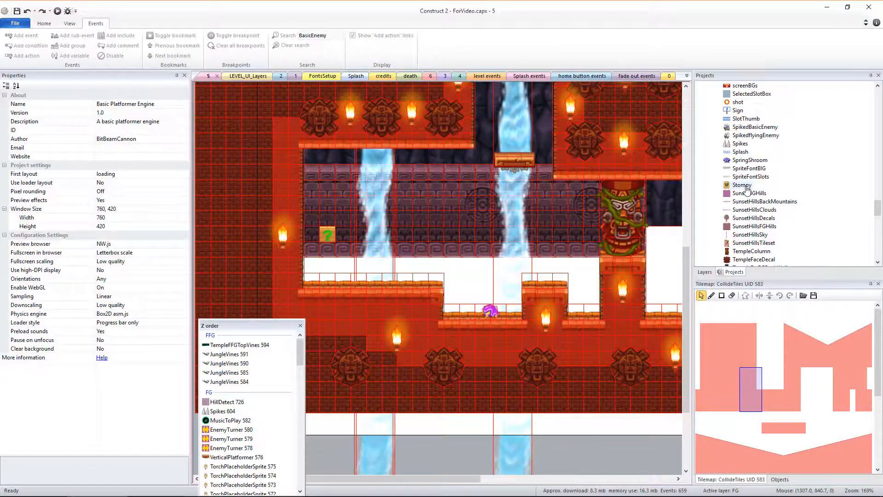
Step: Place a Stompy on the FG layer of layout 5, over the waterfall above the brick ledge
left_click(745, 186)
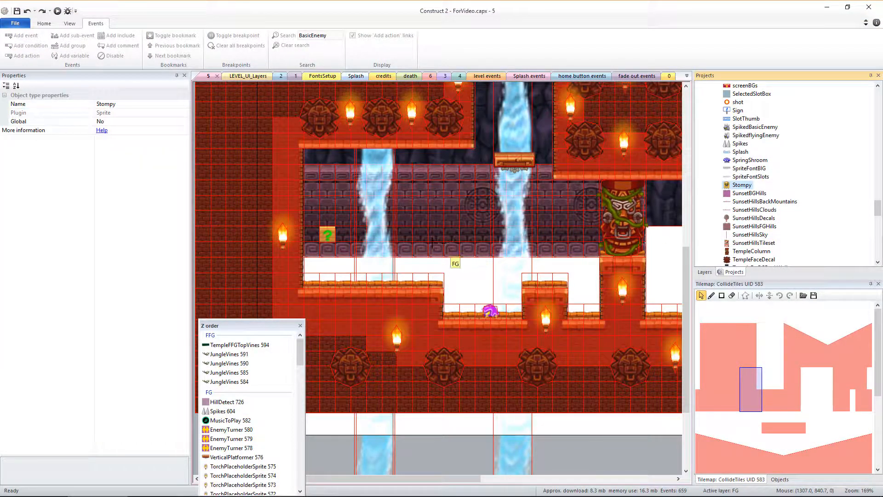
left_click_drag(432, 244, 389, 227)
left_click_drag(387, 186, 369, 212)
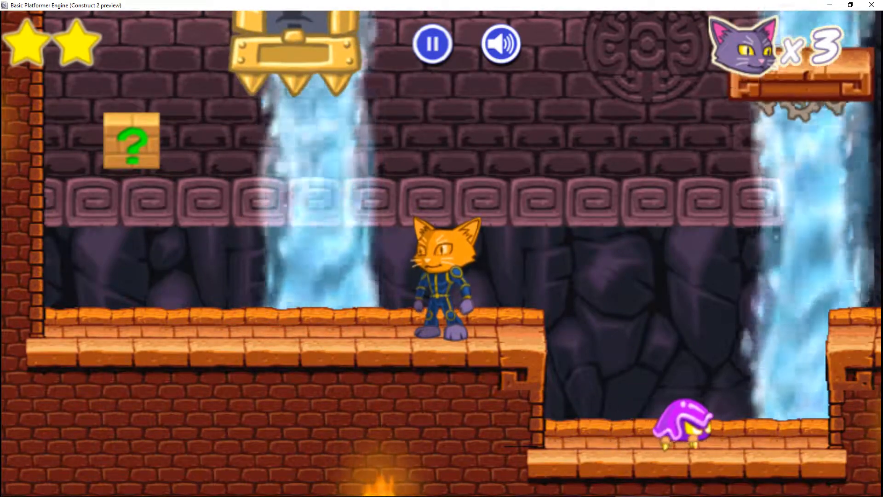
Step: Playtest layout 5 by luring Stompy into stomping, dodging it, and riding on top of it
key("Left")
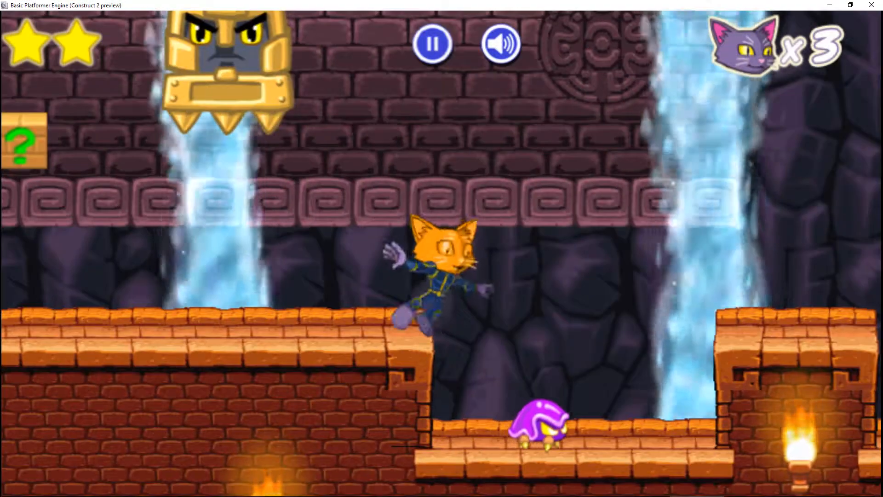
key("Left")
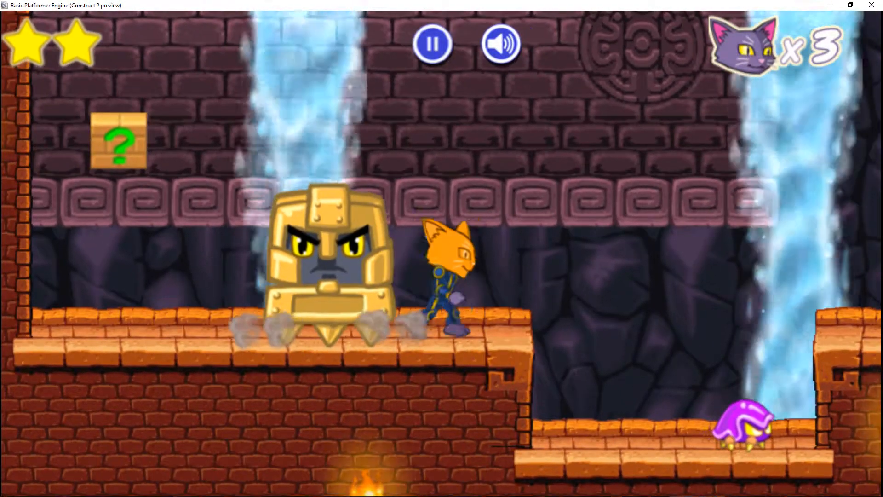
key("Right")
key("Left")
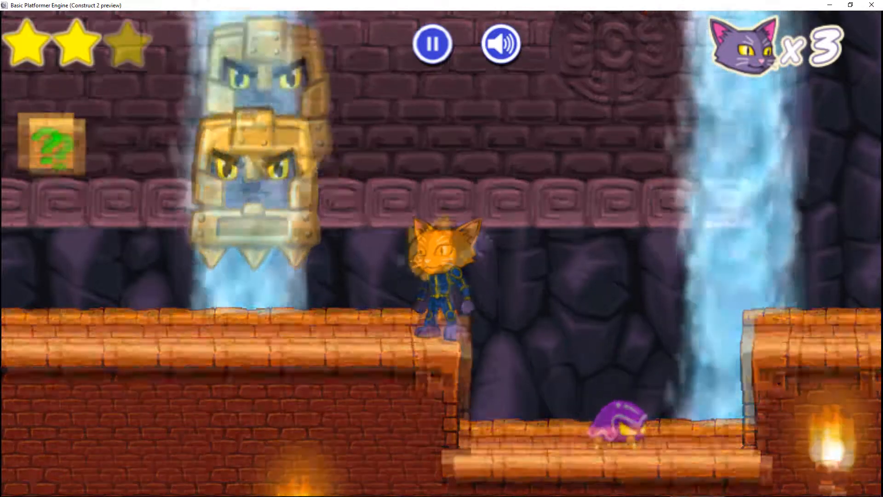
key("Up")
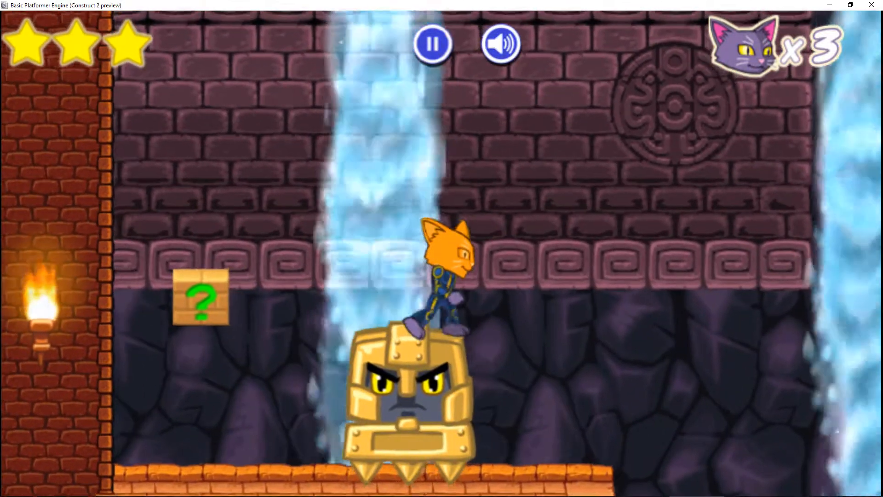
key("Left")
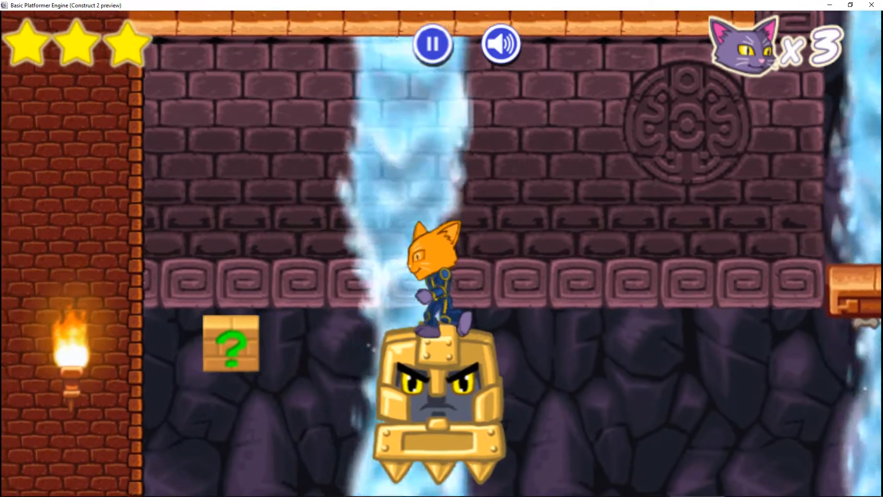
key("Right")
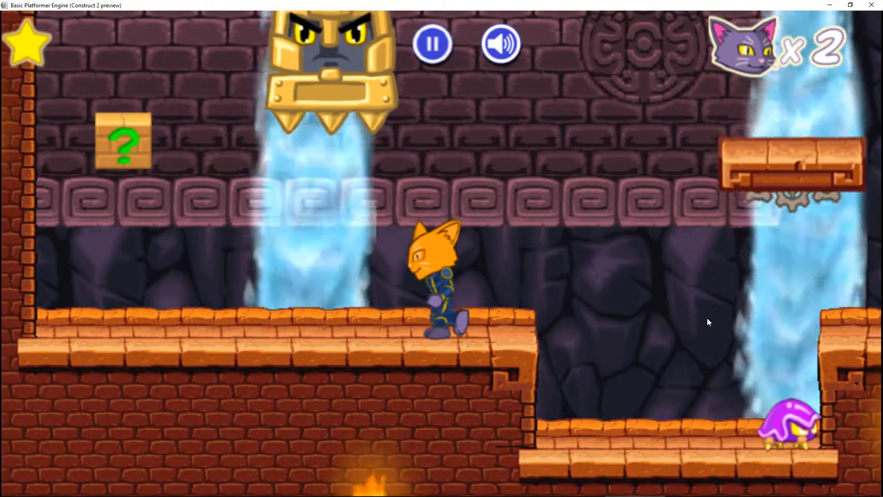
Step: Test Stompy's stomps from beside and beneath it, and preview the layout again to check its timed stomping
key("Right")
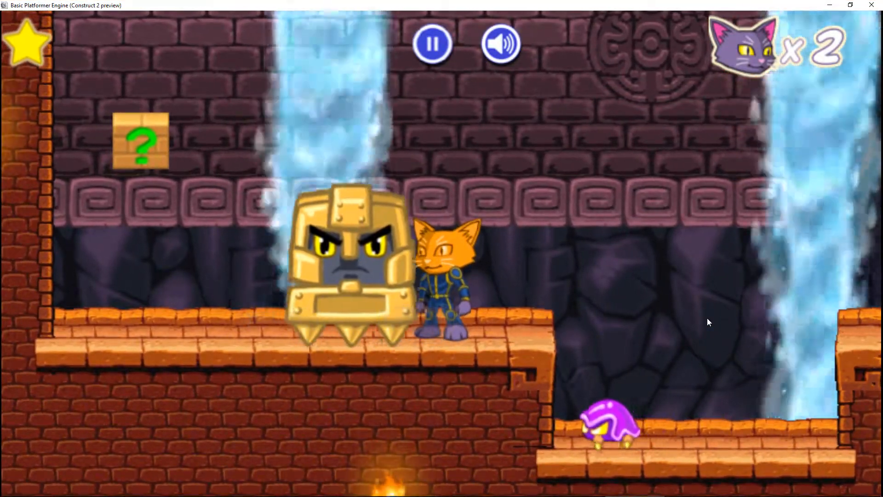
key("Up")
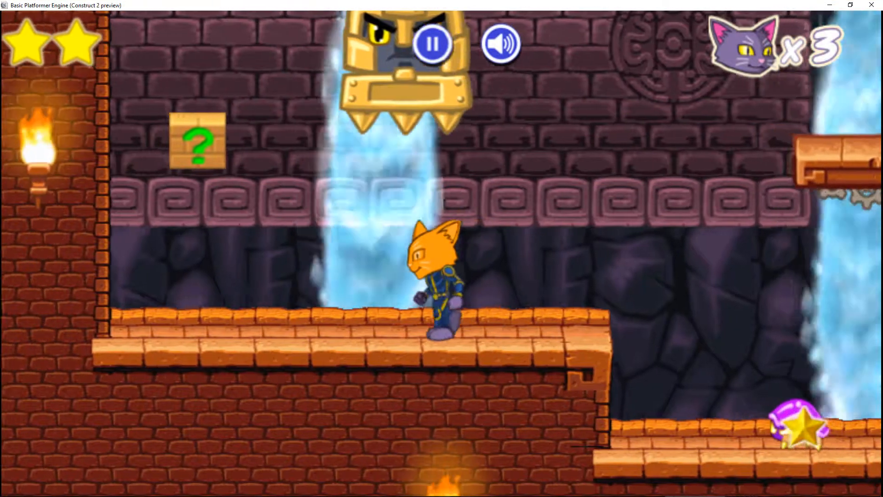
key("Left")
key("Right")
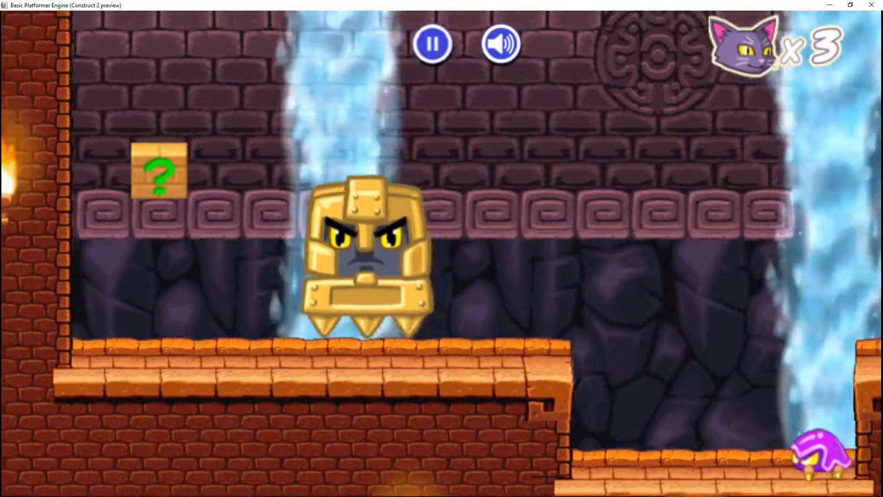
key("Left")
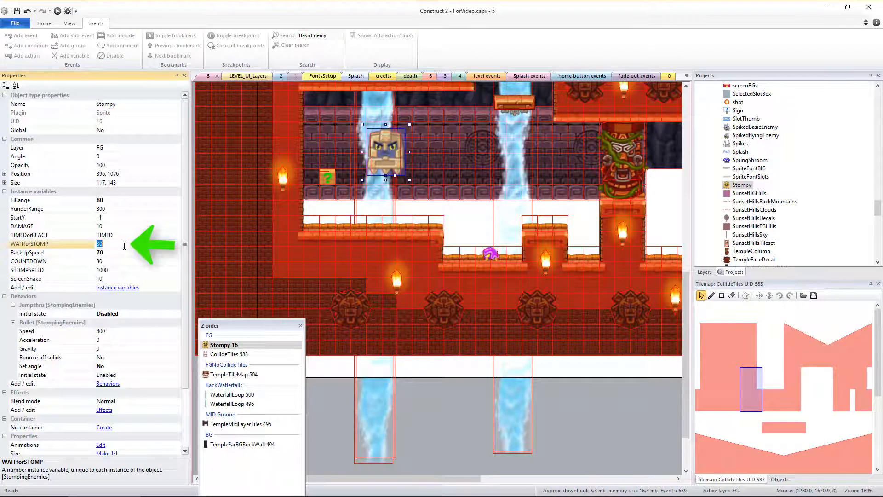
left_click(57, 11)
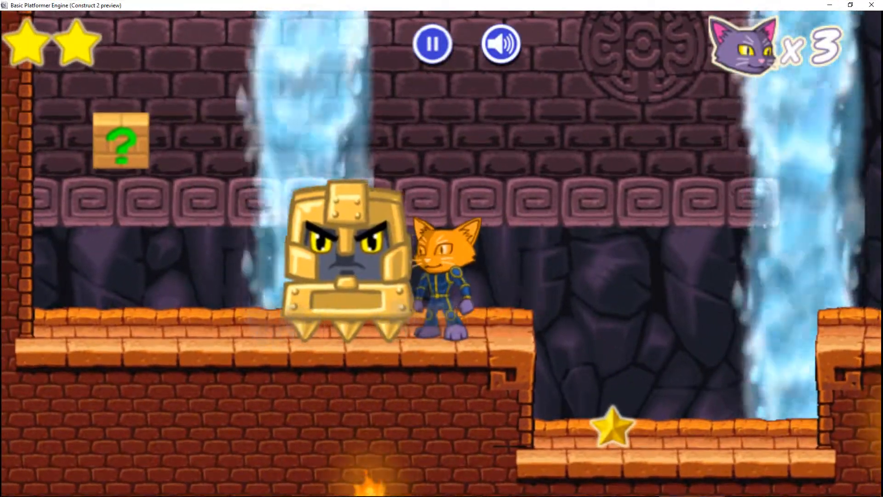
Step: Playtest Stompy on layout 5 by moving the cat on the brick ledge beside the stomping enemy
key("Right")
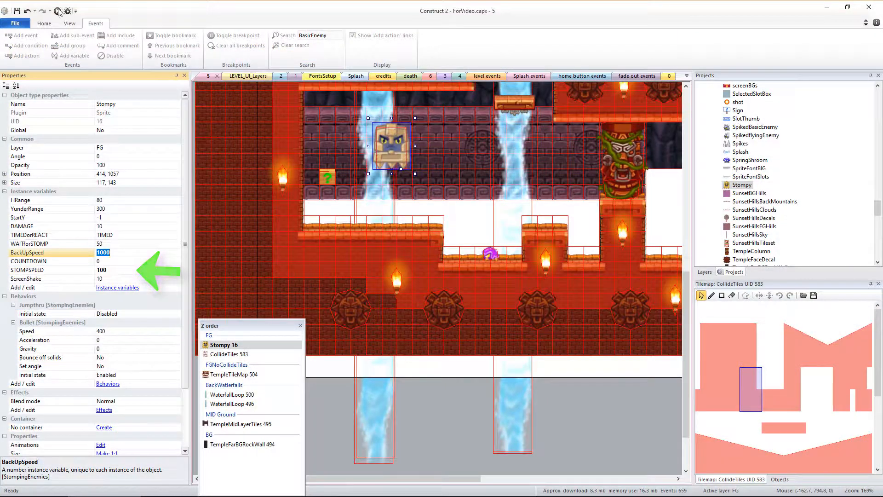
key("Right")
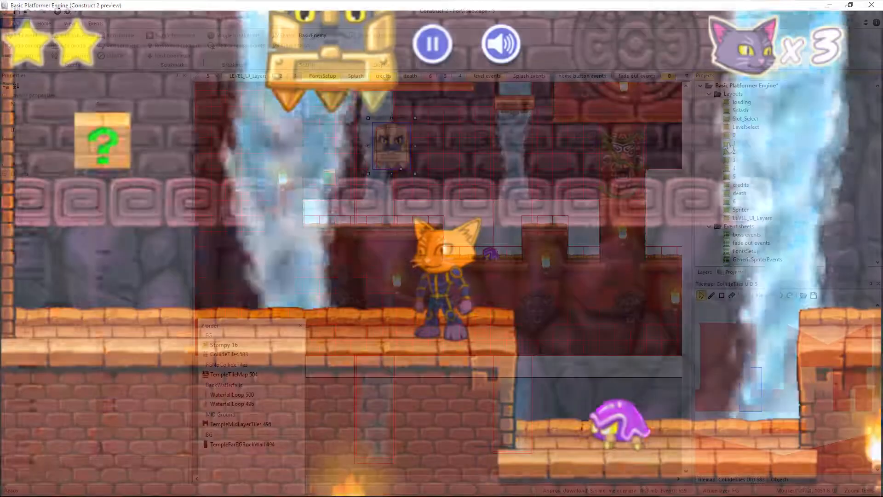
Step: Open layout 1 and playtest its water pool, swimming back and forth above the enemy fish to watch how they move
double_click(734, 144)
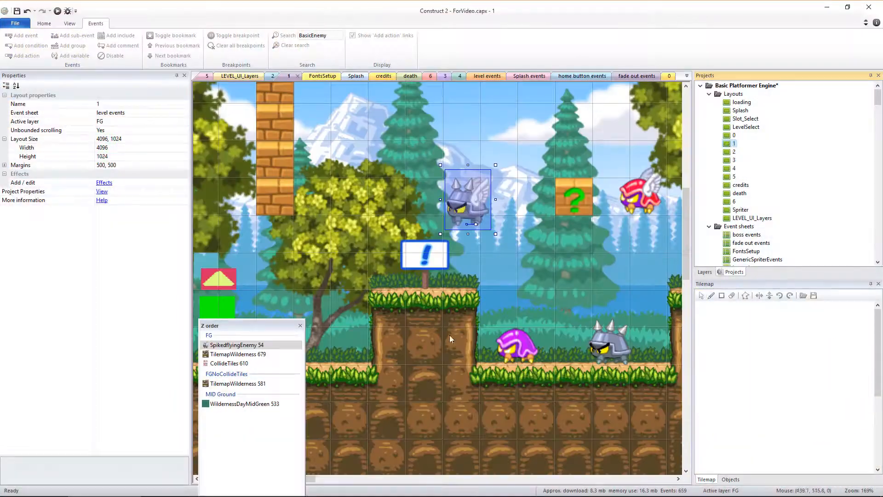
scroll(449, 335, "up", 5, "ctrl")
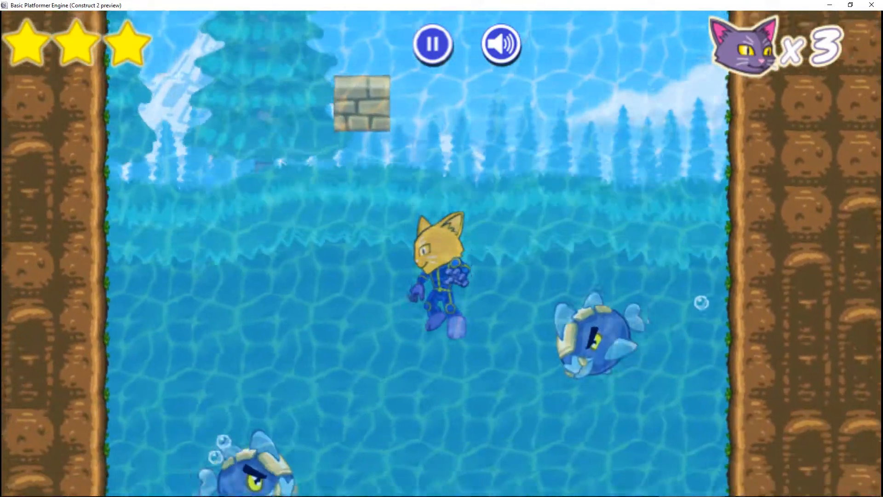
key("Left")
key("Up")
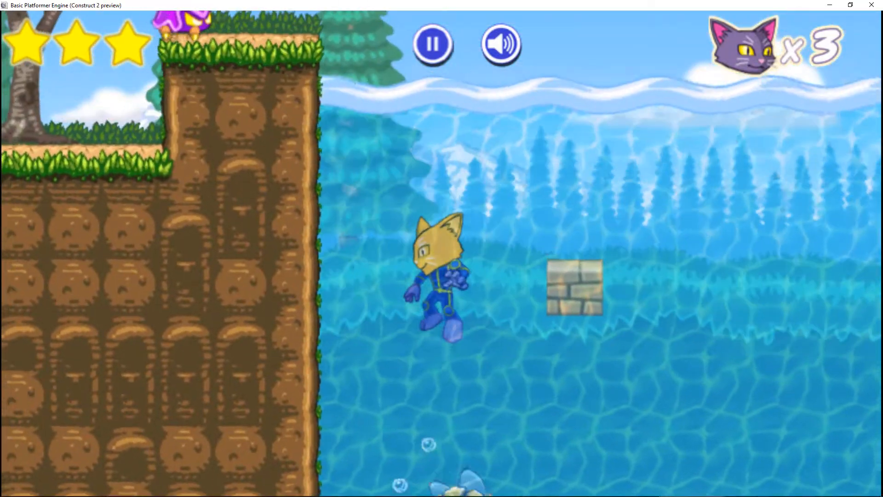
key("Right")
key("Up")
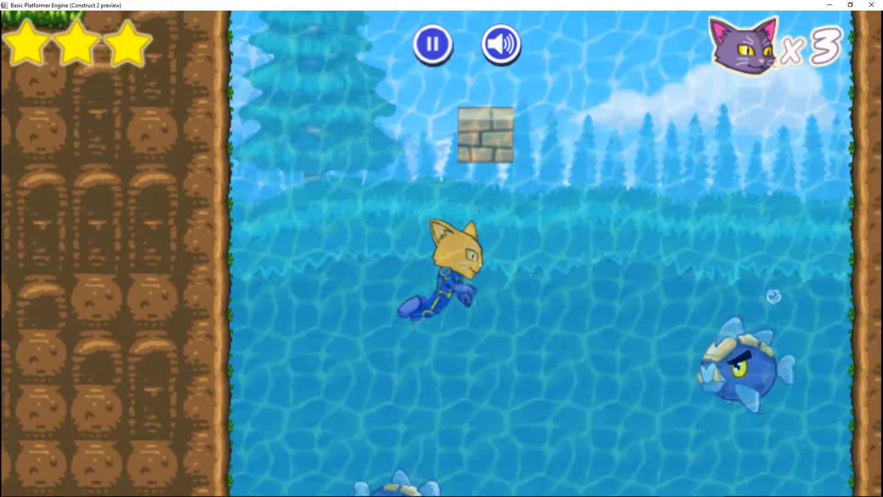
key("Left")
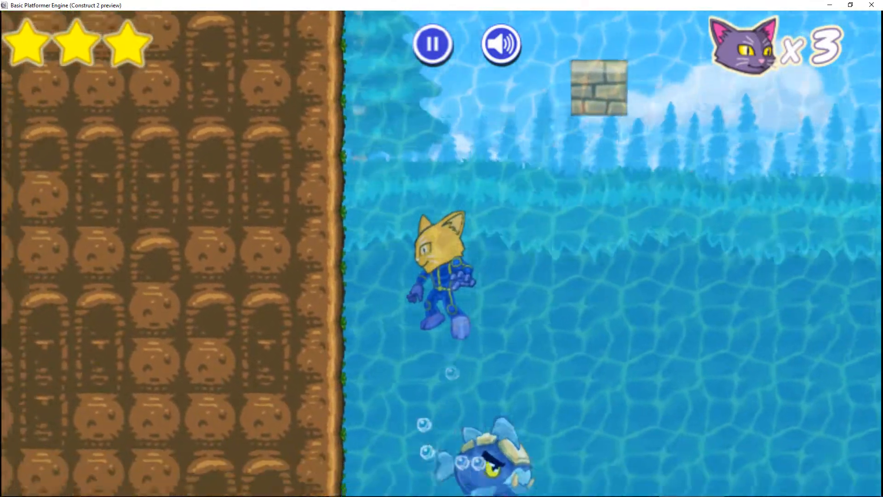
key("Right")
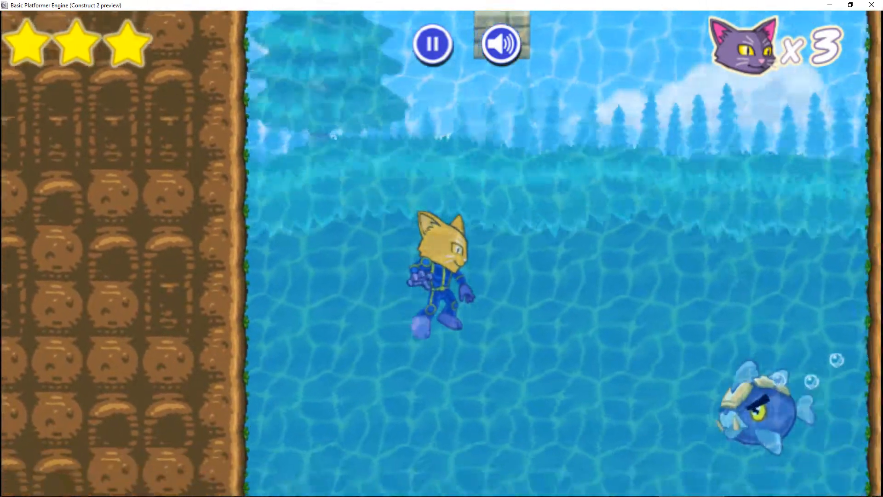
key("Right")
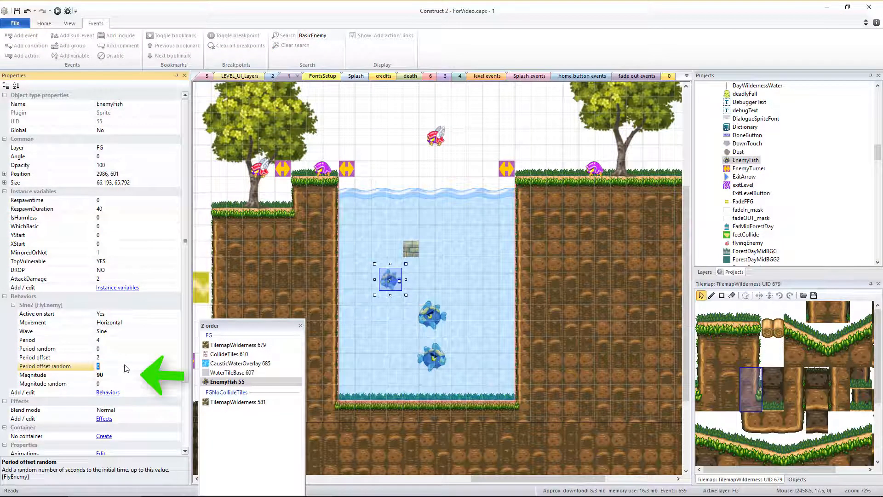
Step: Preview layout 1 again to check the enemy fish's swimming, and jump near the red and spiked flying enemies
left_click(58, 11)
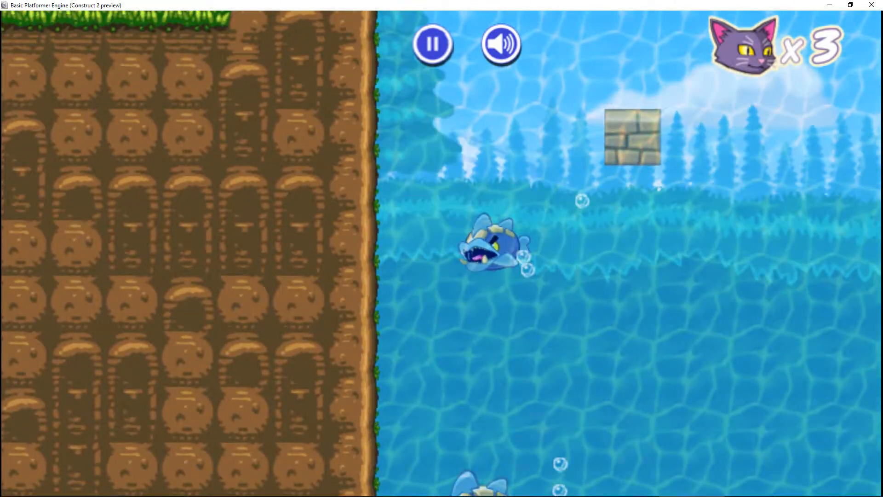
key("Right")
key("Up")
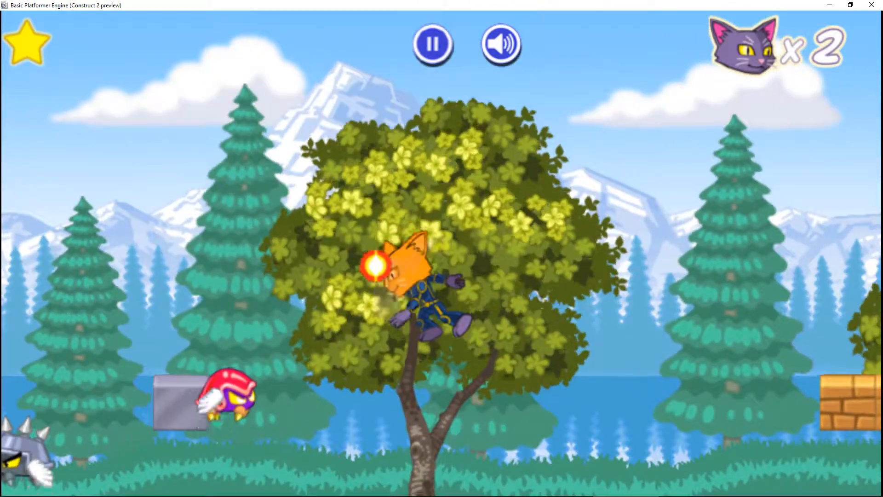